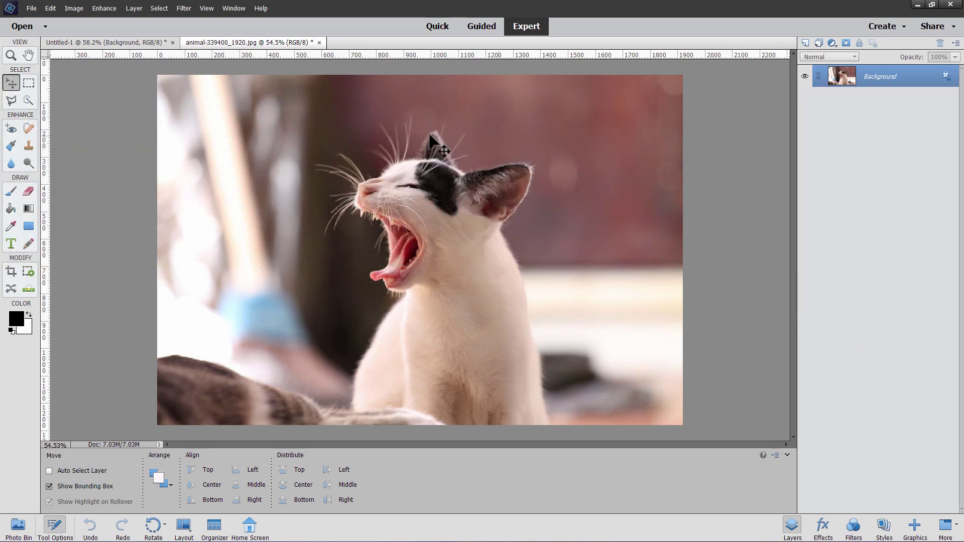
# Close the Untitled-1 card composite, discarding its unsaved changes.
pyautogui.click(141, 43)
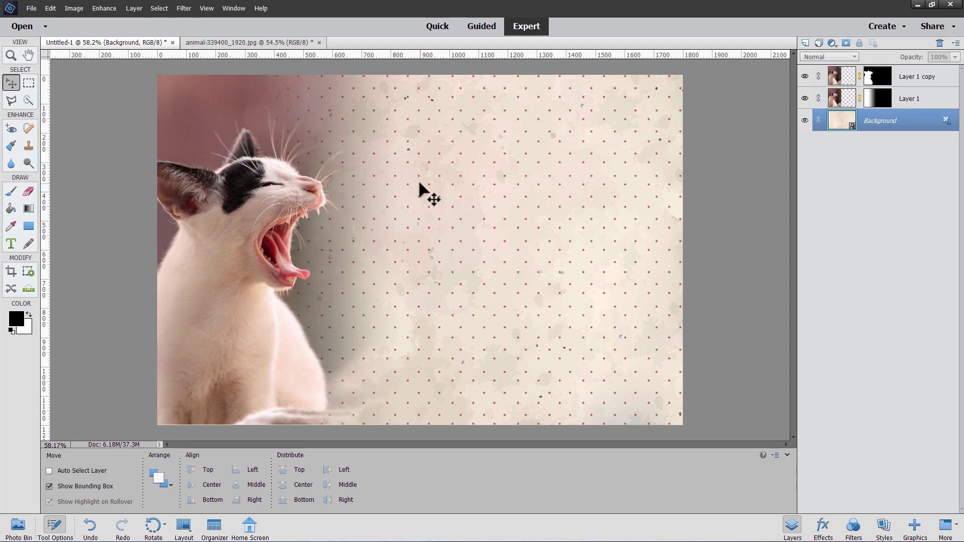
pyautogui.hotkey('ctrl', 'alt', 'a')
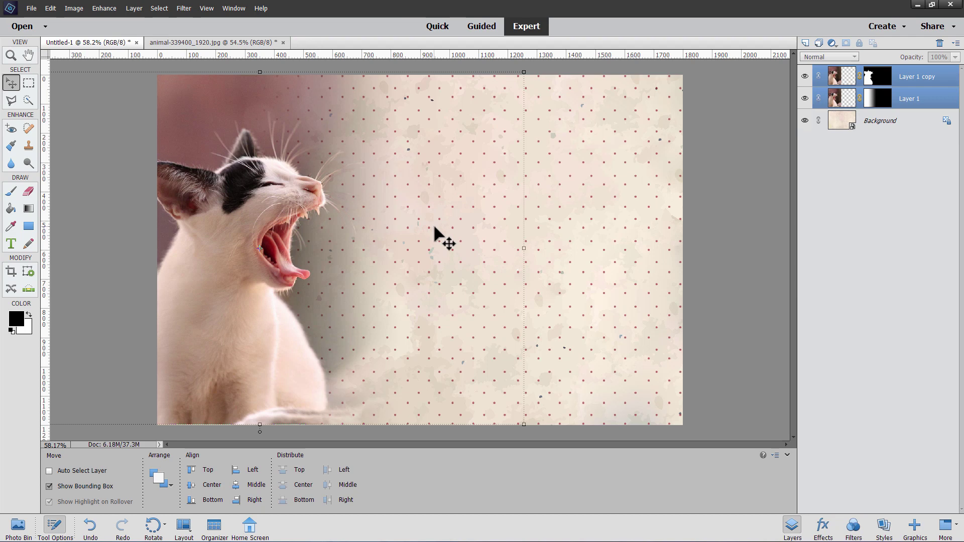
pyautogui.click(137, 42)
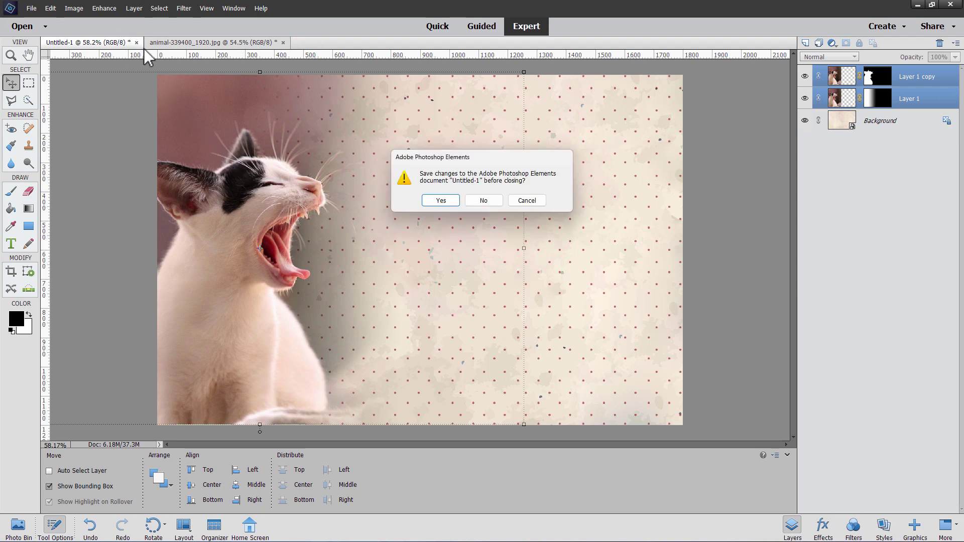
pyautogui.click(484, 203)
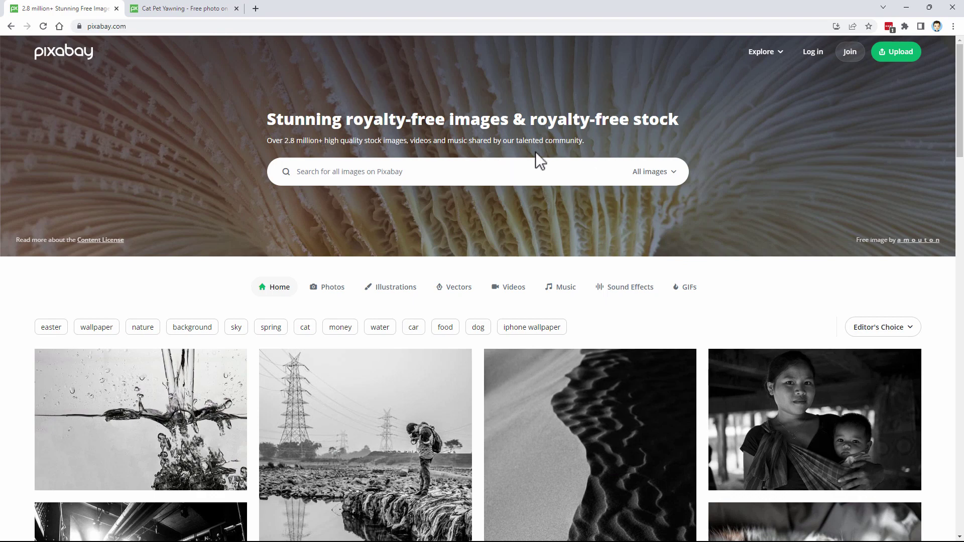
# Download the yawning cat photo at 1920×1280 into Projects, then close Chrome.
pyautogui.click(186, 11)
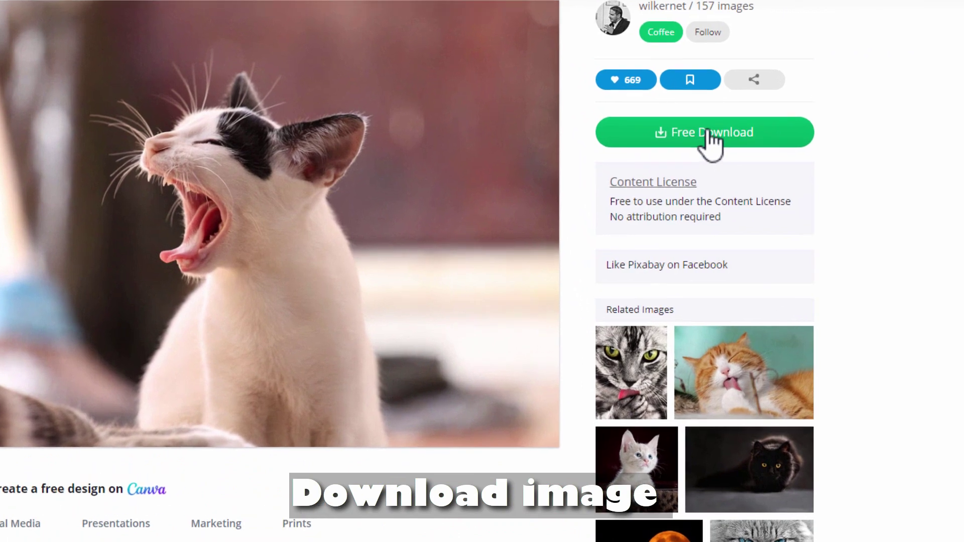
pyautogui.click(727, 179)
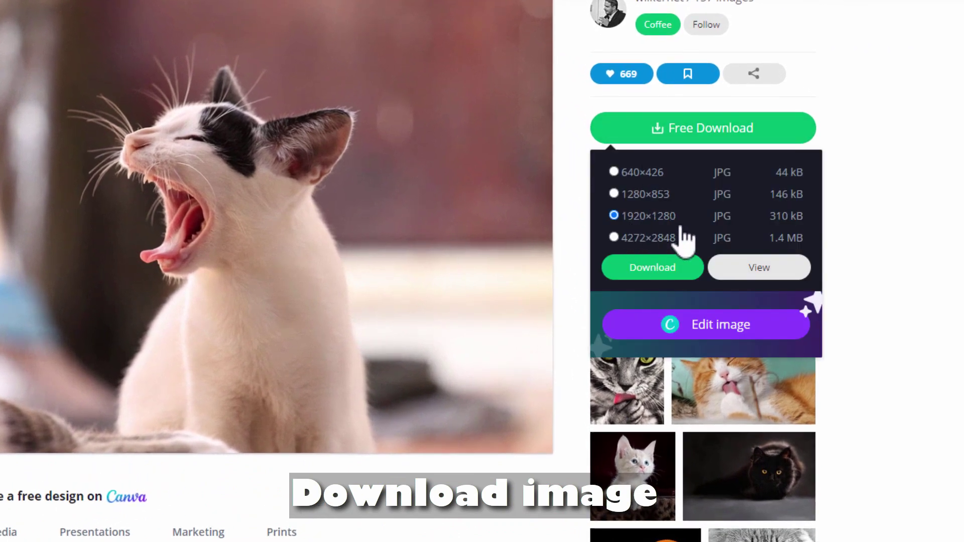
pyautogui.click(652, 271)
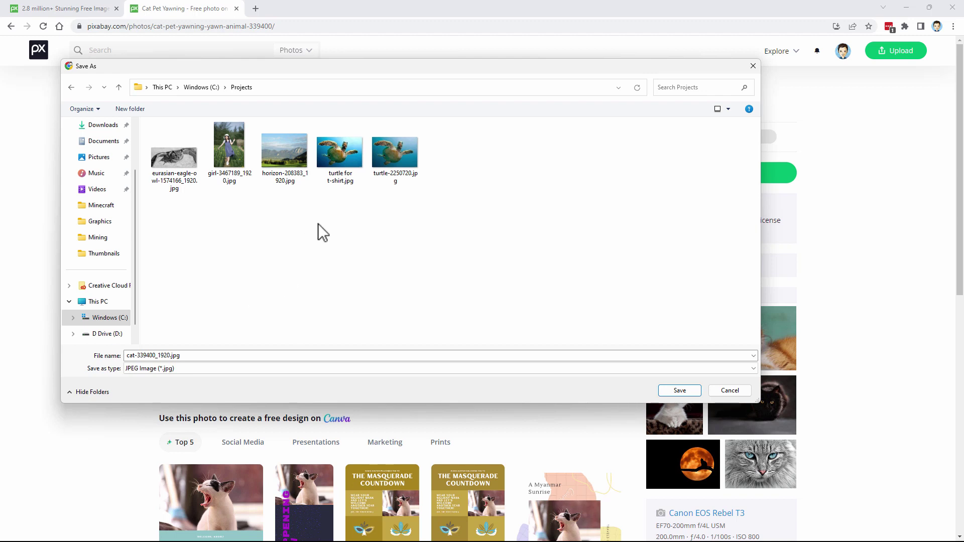
pyautogui.click(679, 390)
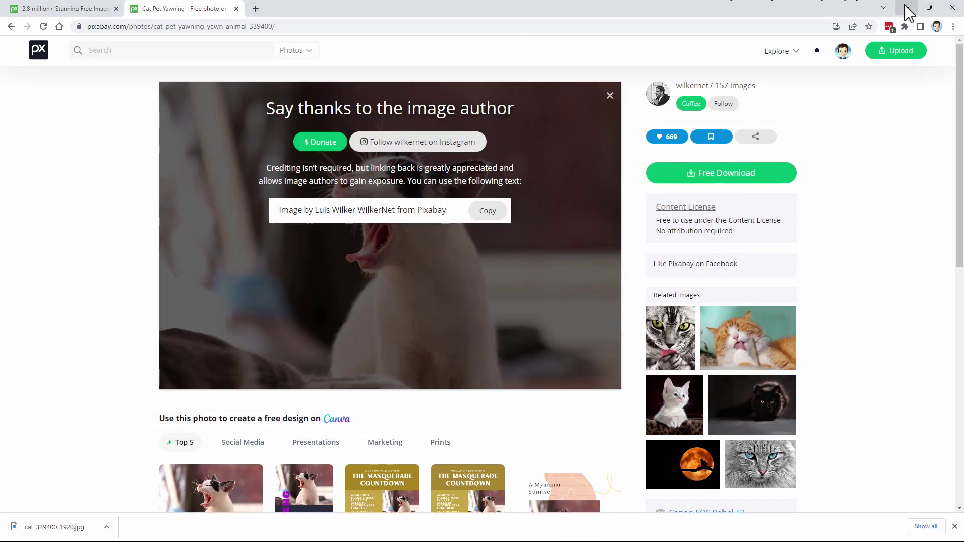
pyautogui.click(952, 7)
# Open cat-339400_1920.jpg from the Projects folder and dock it as a tab.
pyautogui.click(183, 42)
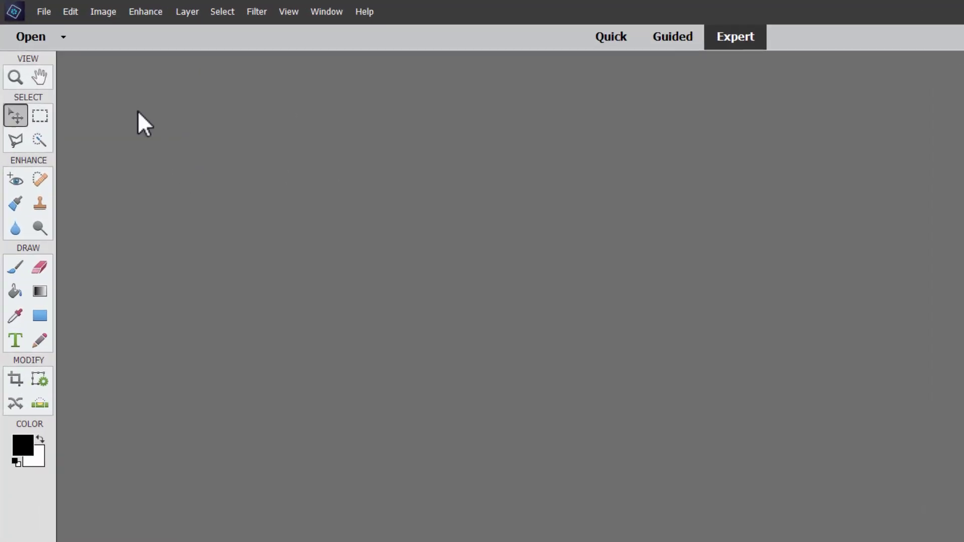
pyautogui.click(47, 13)
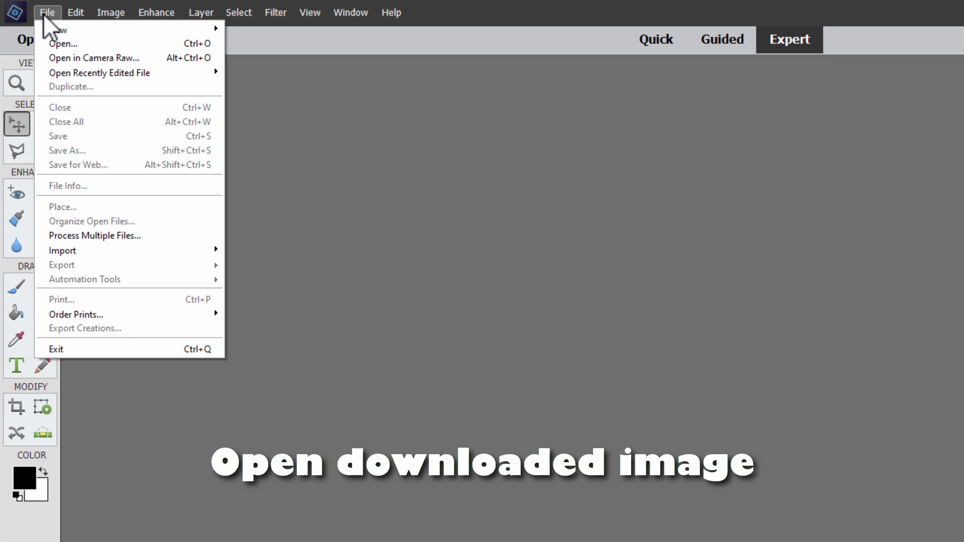
pyautogui.click(67, 45)
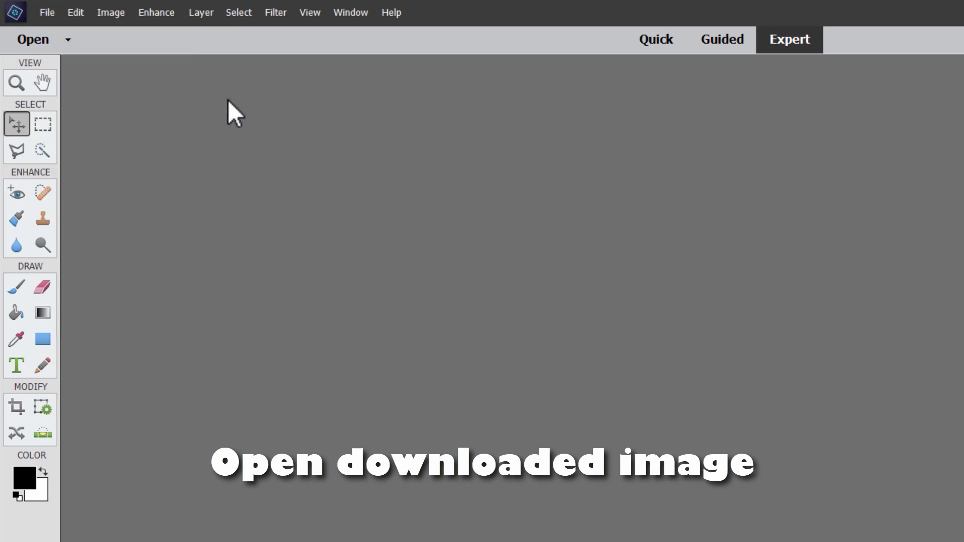
pyautogui.click(39, 46)
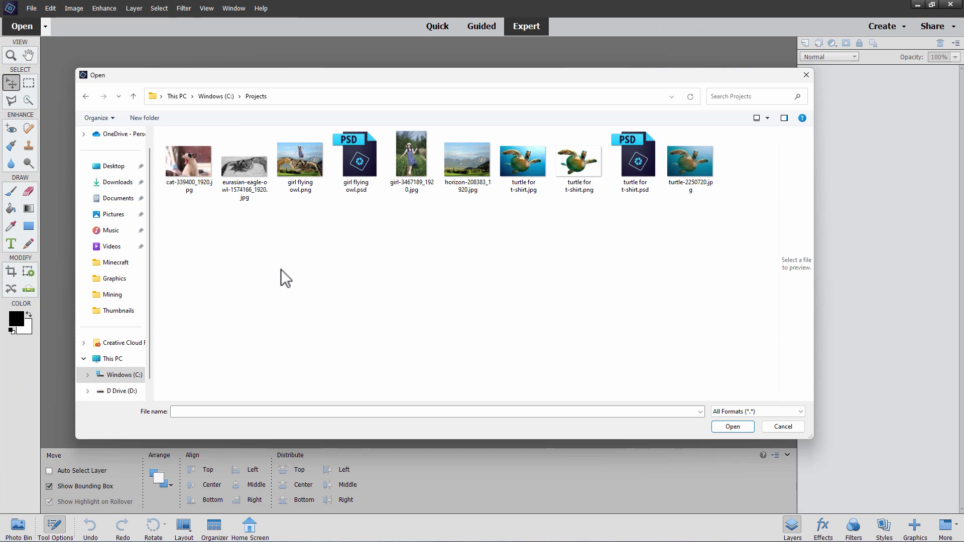
pyautogui.click(190, 169)
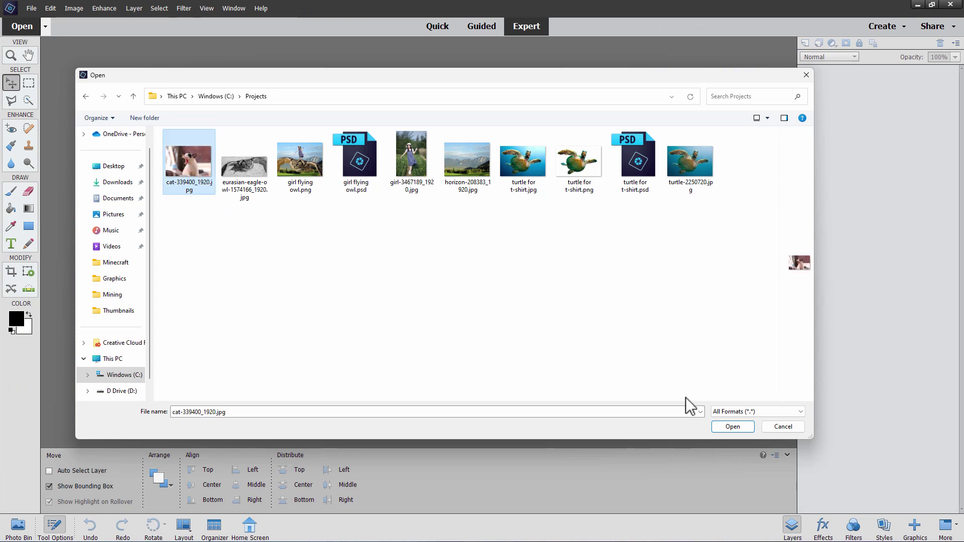
pyautogui.click(728, 426)
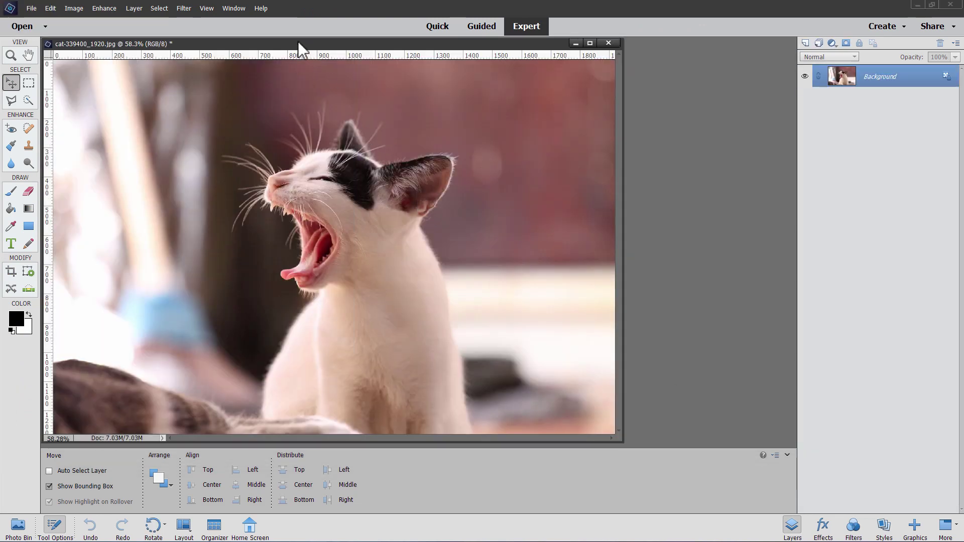
pyautogui.moveTo(298, 42); pyautogui.dragTo(370, 41)
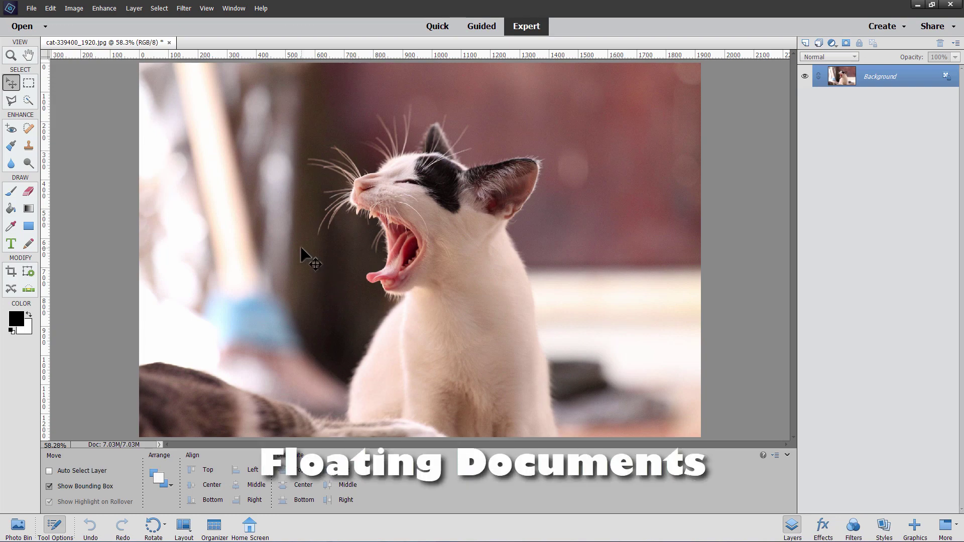
# Review the General preferences and cancel without changing anything.
pyautogui.click(50, 9)
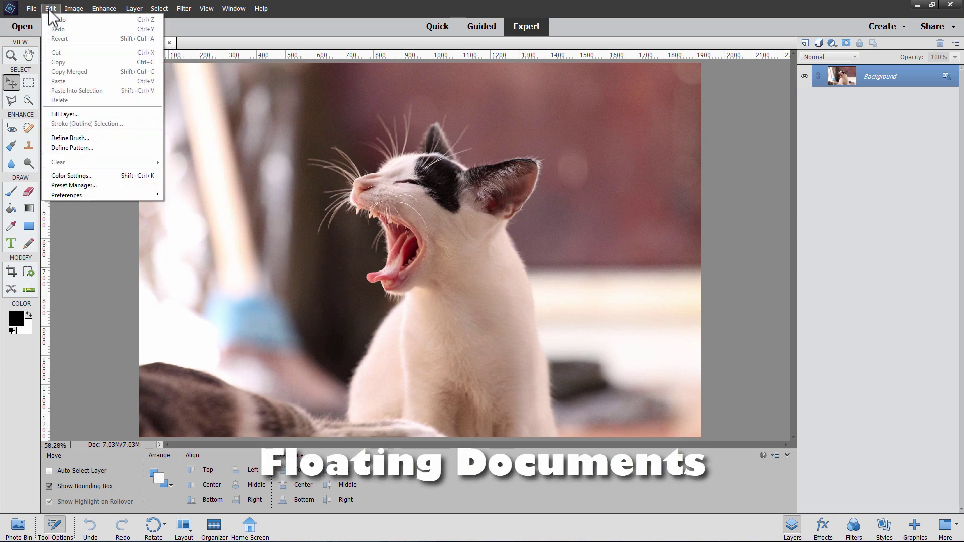
pyautogui.moveTo(89, 196)
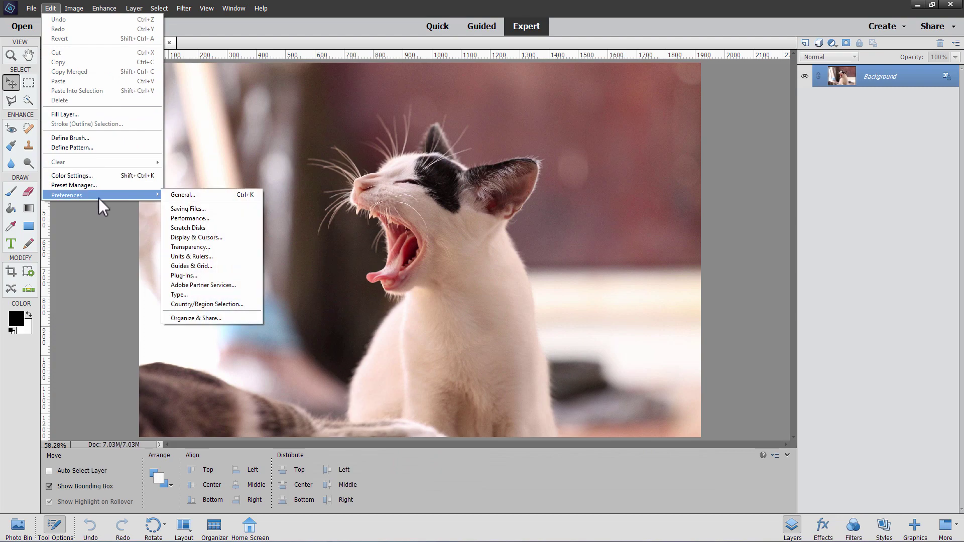
pyautogui.click(185, 195)
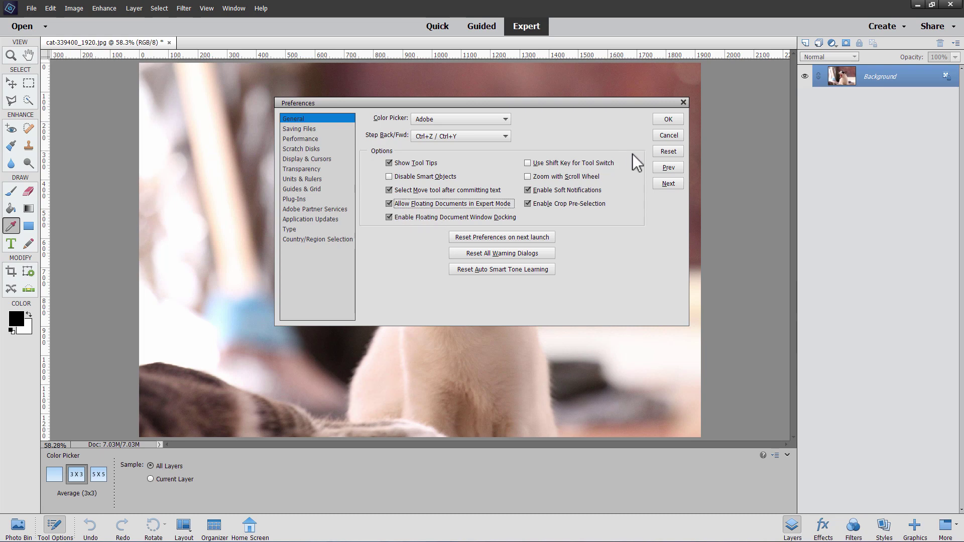
pyautogui.click(668, 135)
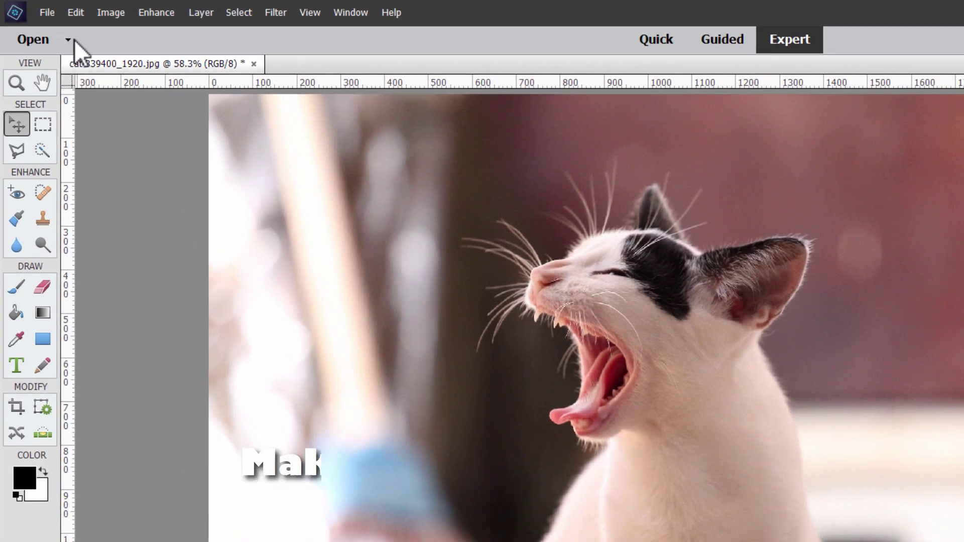
# Create a blank 6 × 4 inch document at 300 pixels/inch.
pyautogui.click(41, 13)
pyautogui.moveTo(56, 30)
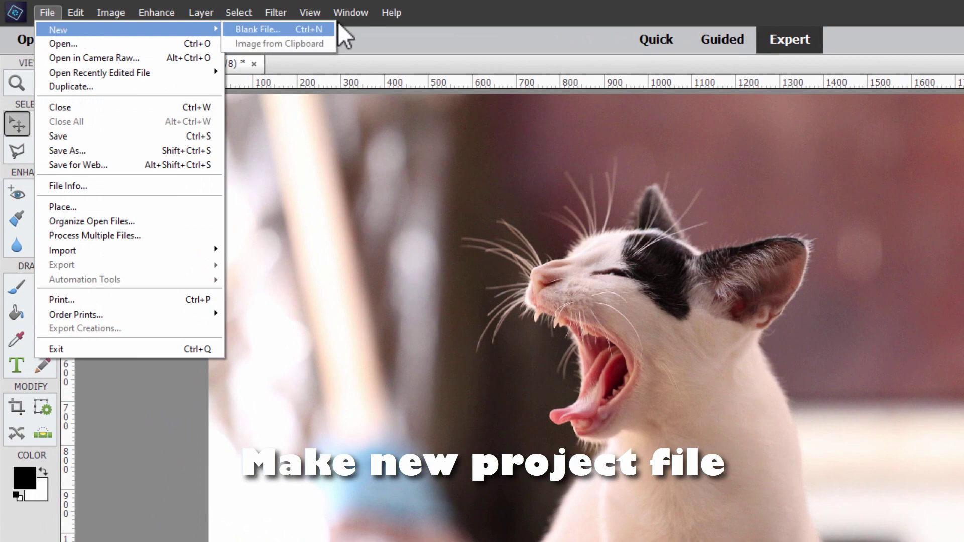
pyautogui.click(286, 31)
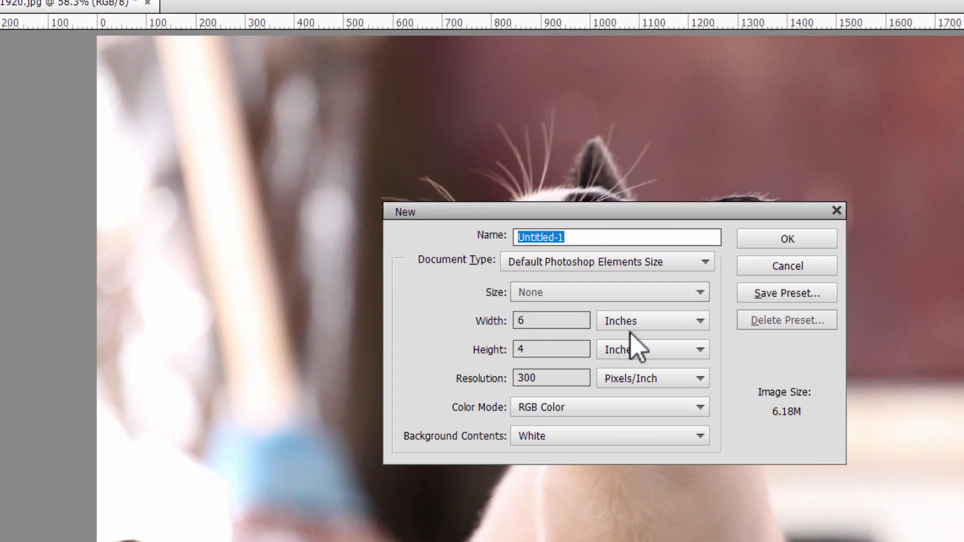
pyautogui.click(643, 261)
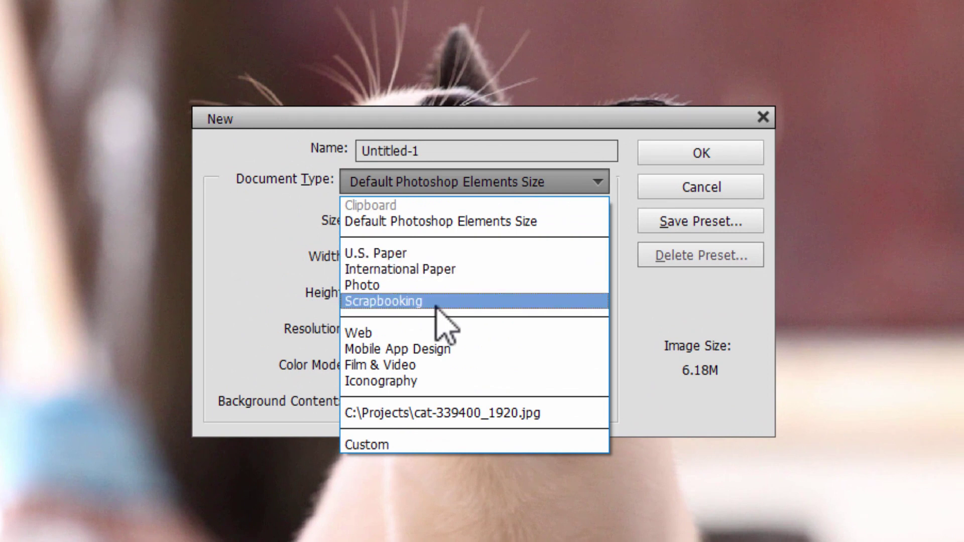
pyautogui.click(445, 224)
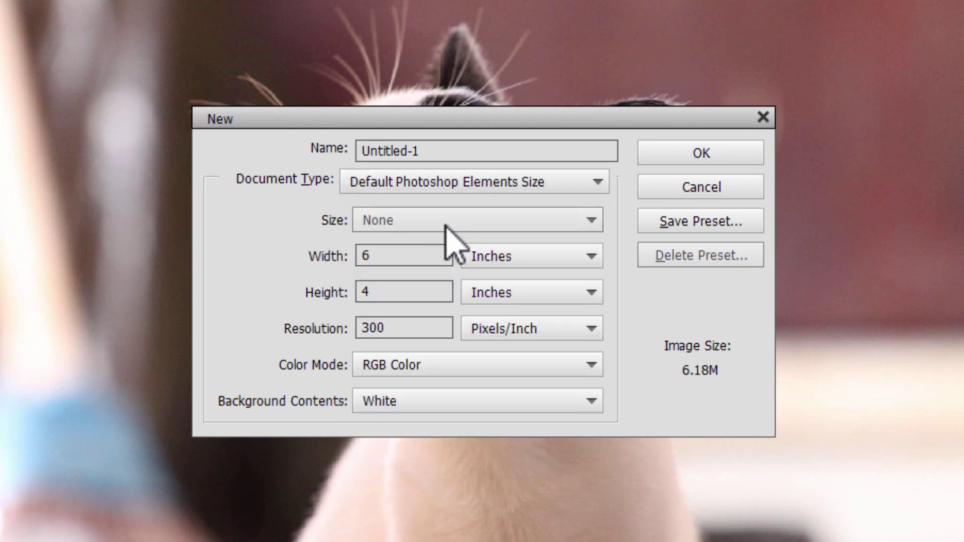
pyautogui.doubleClick(372, 259)
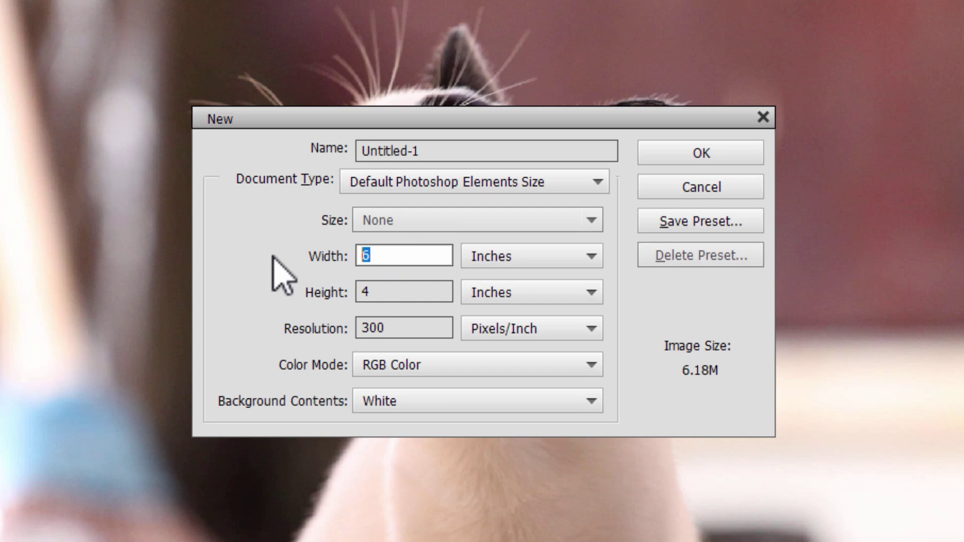
pyautogui.doubleClick(372, 292)
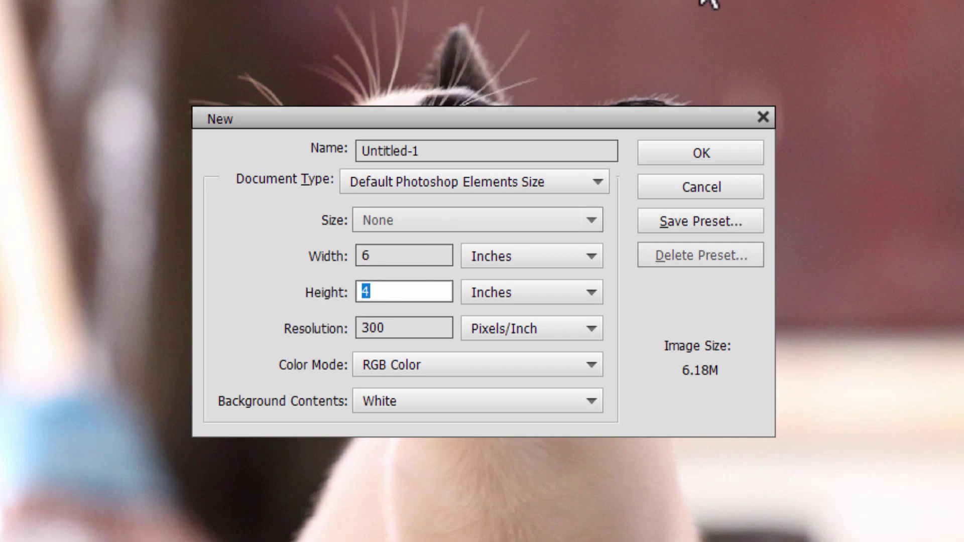
pyautogui.click(409, 330)
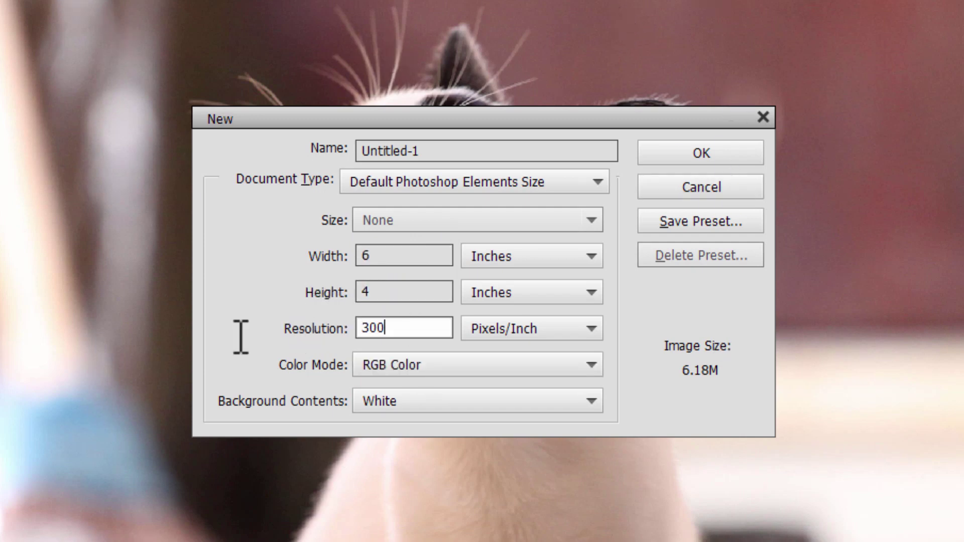
pyautogui.hotkey('ctrl', 'a')
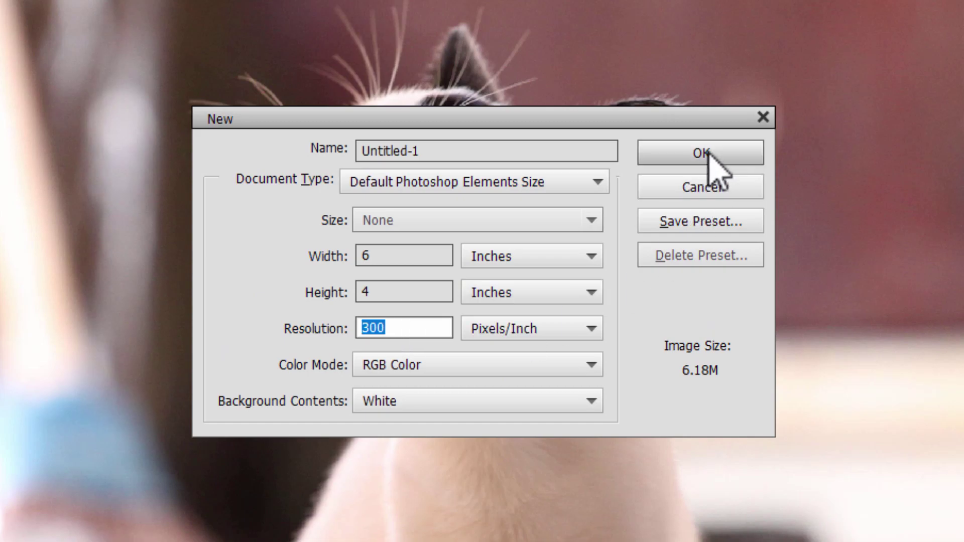
pyautogui.click(708, 153)
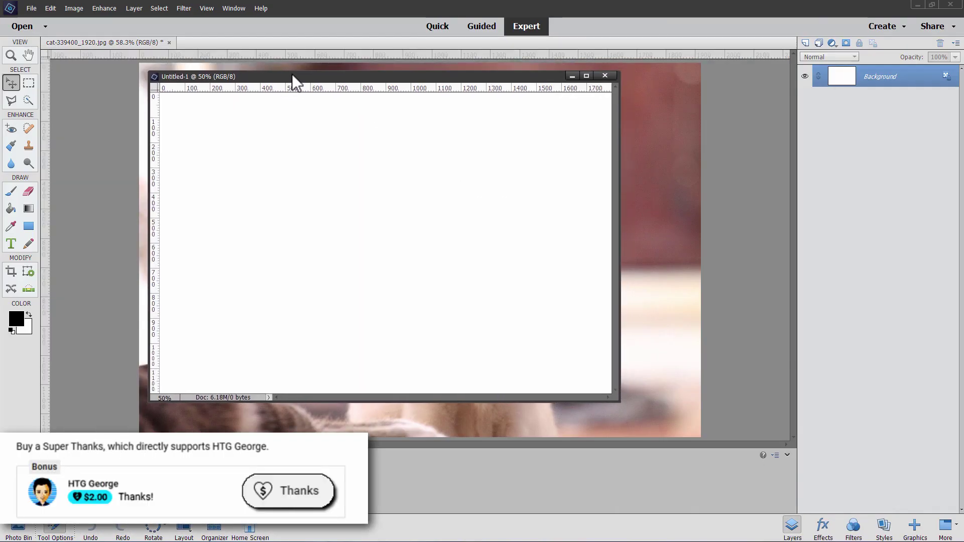
# Dock the blank document and drag the cat photo from the Photo Bin onto it.
pyautogui.moveTo(294, 80); pyautogui.dragTo(344, 70)
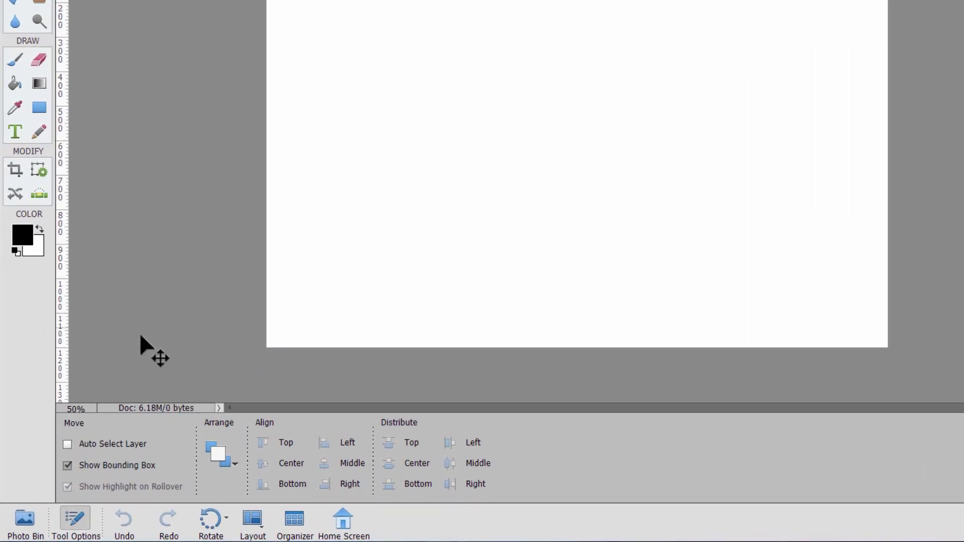
pyautogui.click(27, 519)
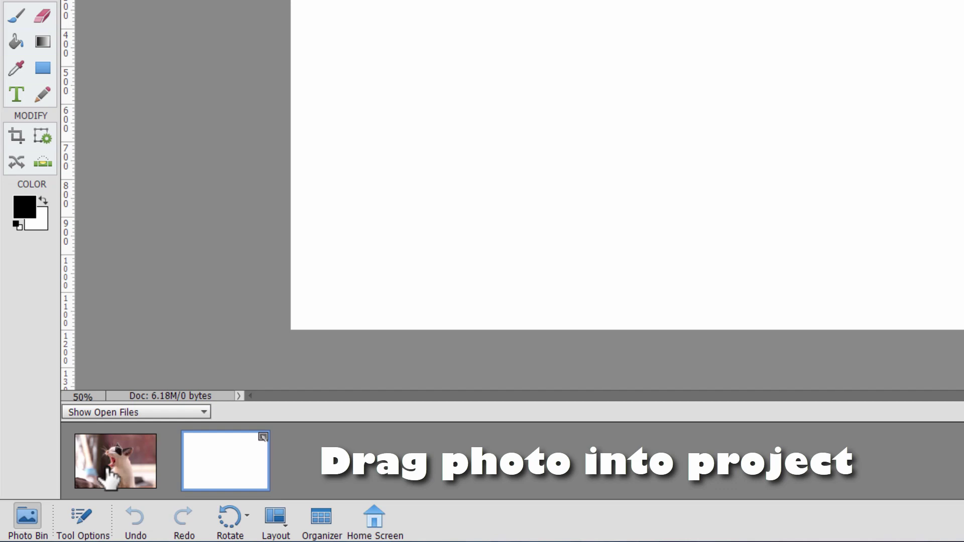
pyautogui.moveTo(113, 477); pyautogui.dragTo(479, 196)
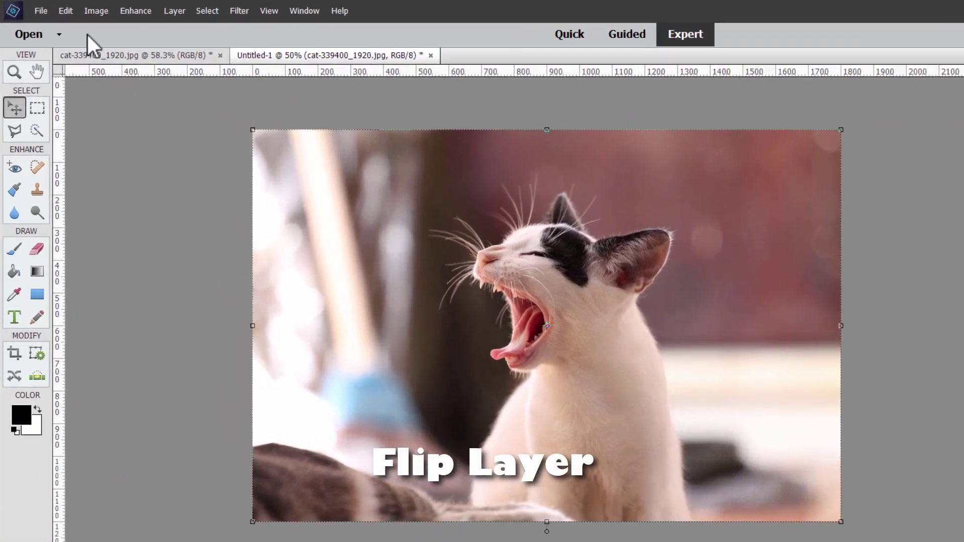
# Flip the cat layer horizontally and move it toward the card's left side.
pyautogui.click(67, 7)
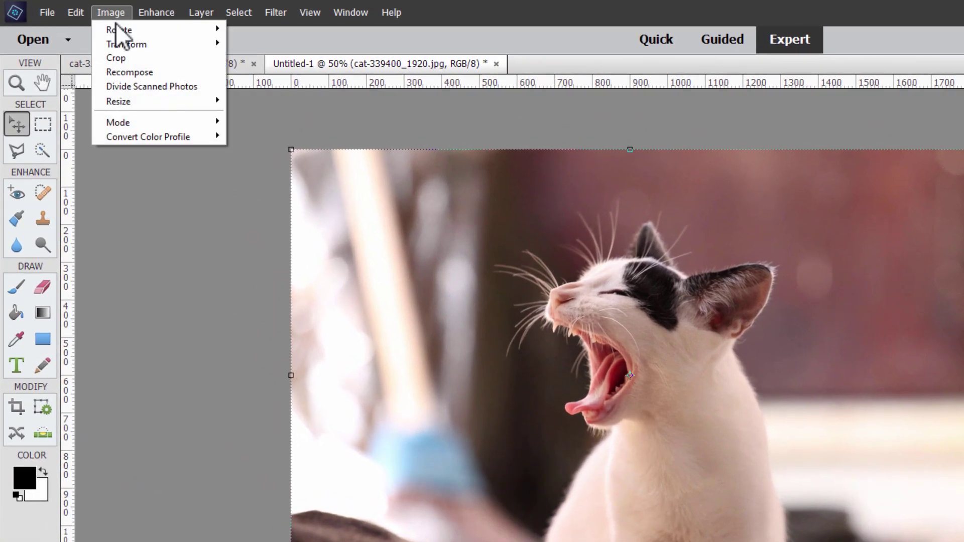
pyautogui.moveTo(122, 29)
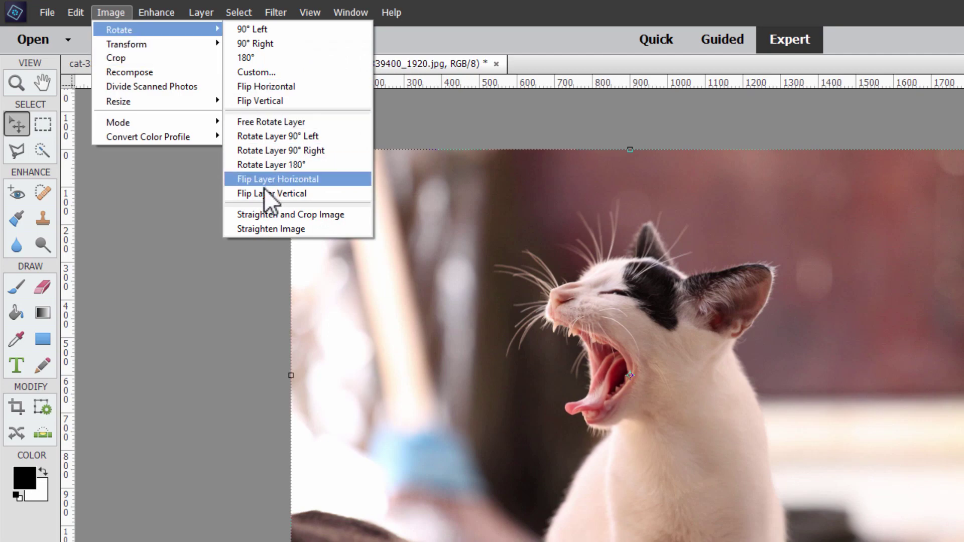
pyautogui.click(292, 178)
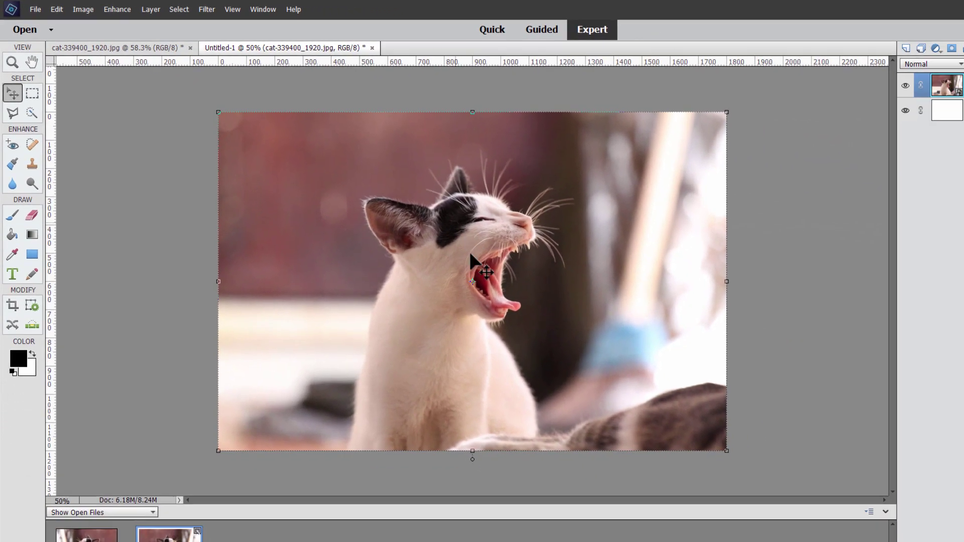
pyautogui.moveTo(614, 438); pyautogui.dragTo(535, 440)
pyautogui.moveTo(357, 291); pyautogui.dragTo(290, 289)
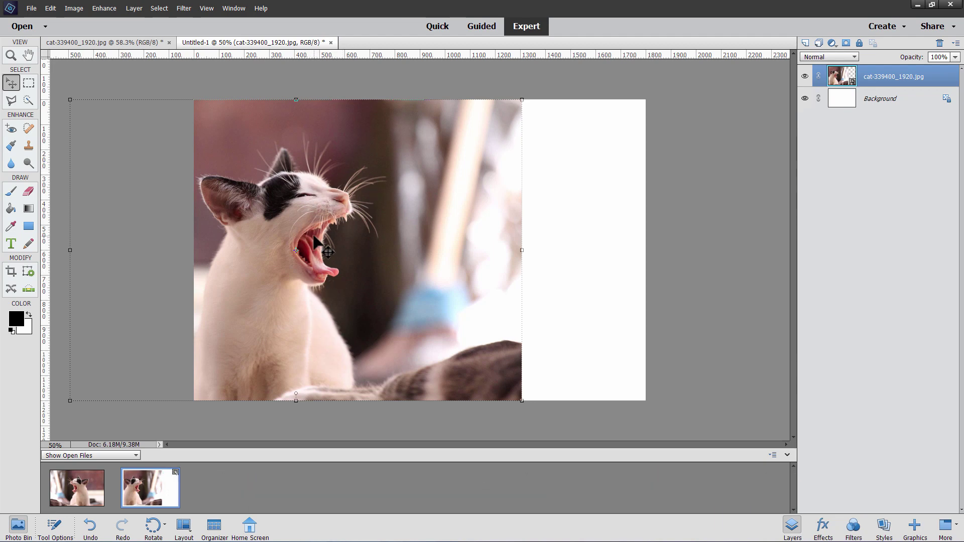
# Duplicate the cat layer, hide the original, and fit the card in the window.
pyautogui.rightClick(875, 79)
pyautogui.click(885, 101)
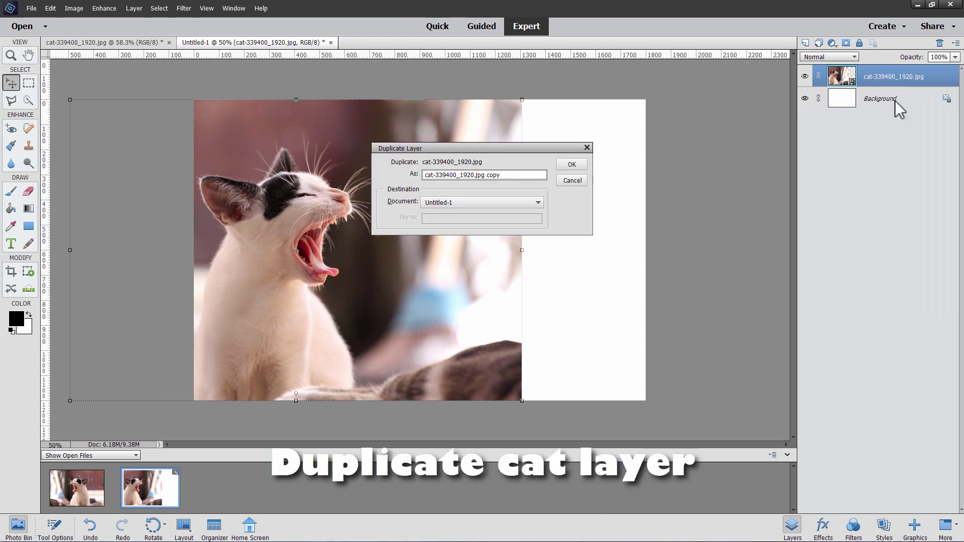
pyautogui.click(571, 173)
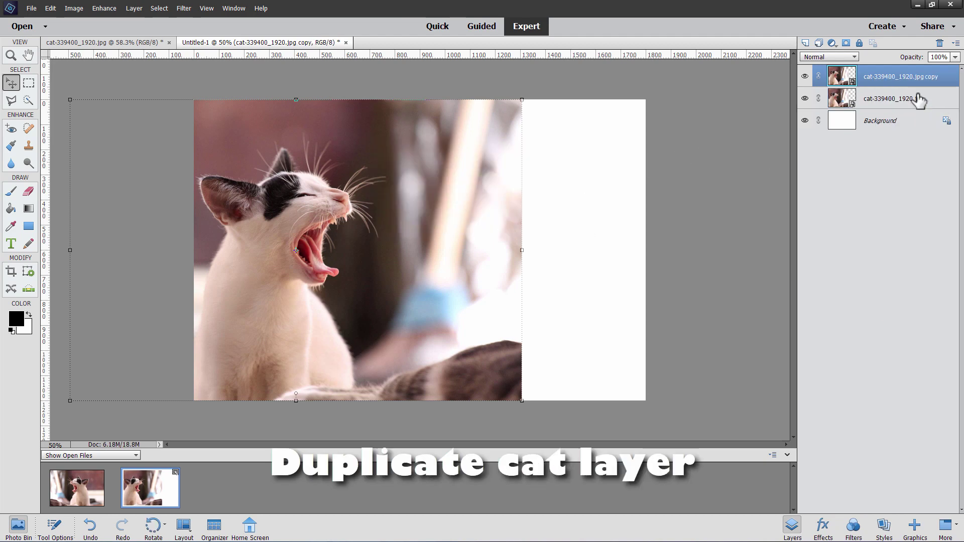
pyautogui.click(804, 98)
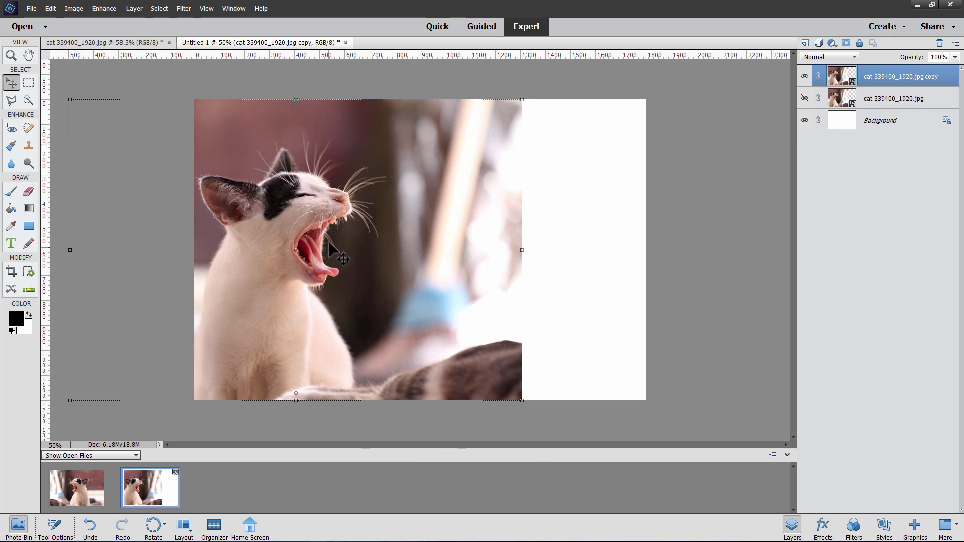
pyautogui.scroll(1, 299, 212)
pyautogui.press('z')
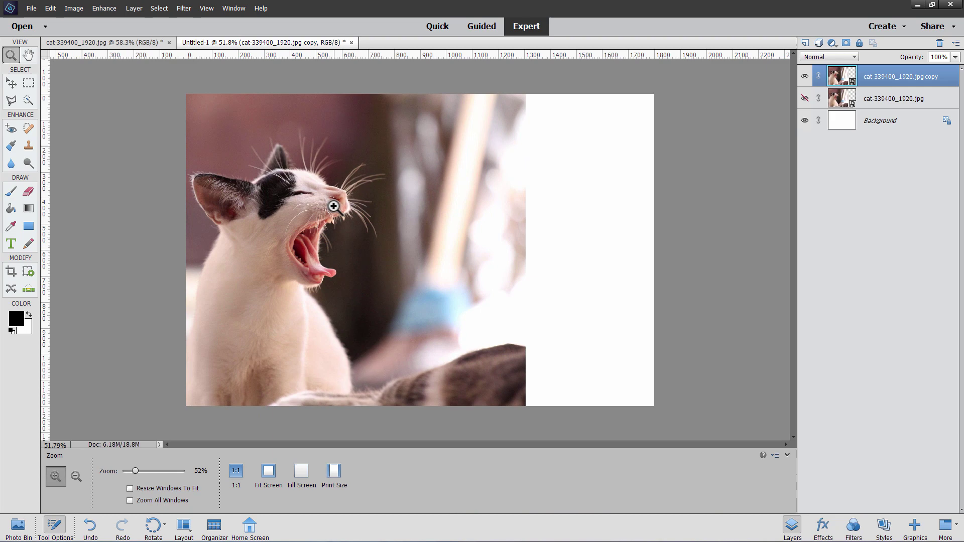
pyautogui.click(275, 468)
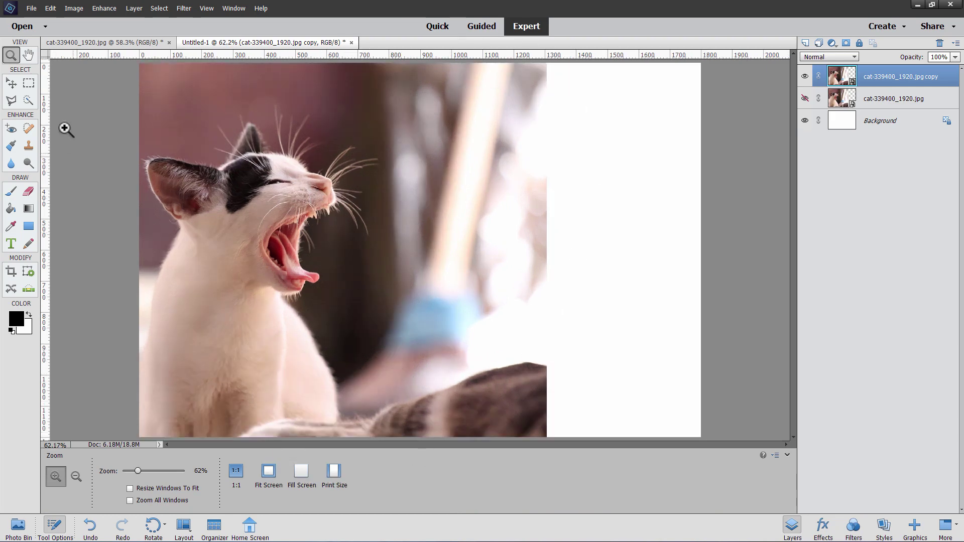
# With the Quick Selection tool at 25 px, paint over the cat's head and body.
pyautogui.click(26, 101)
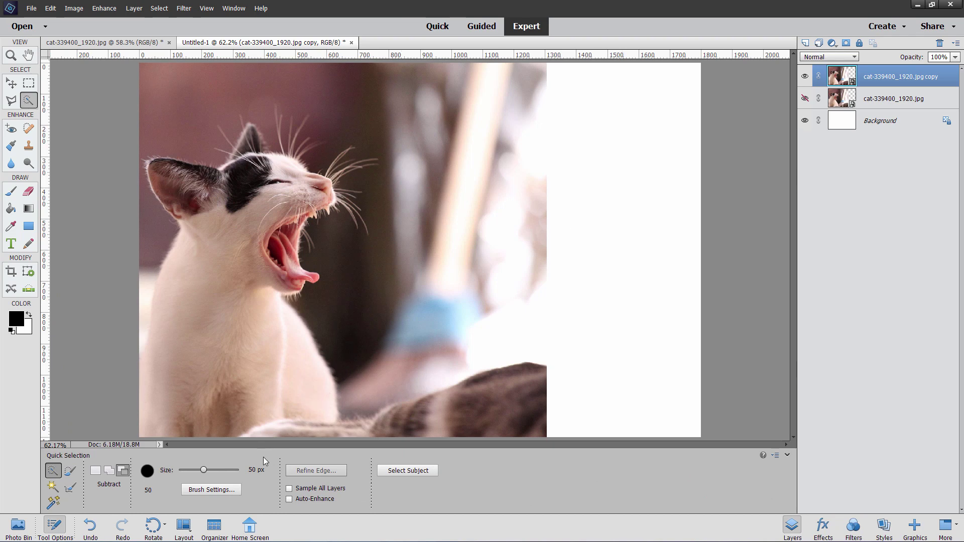
pyautogui.doubleClick(257, 469)
pyautogui.write('2')
pyautogui.moveTo(242, 185)
pyautogui.mouseDown()
pyautogui.moveTo(210, 193)
pyautogui.moveTo(184, 181)
pyautogui.mouseUp()
pyautogui.moveTo(178, 264); pyautogui.dragTo(163, 318)
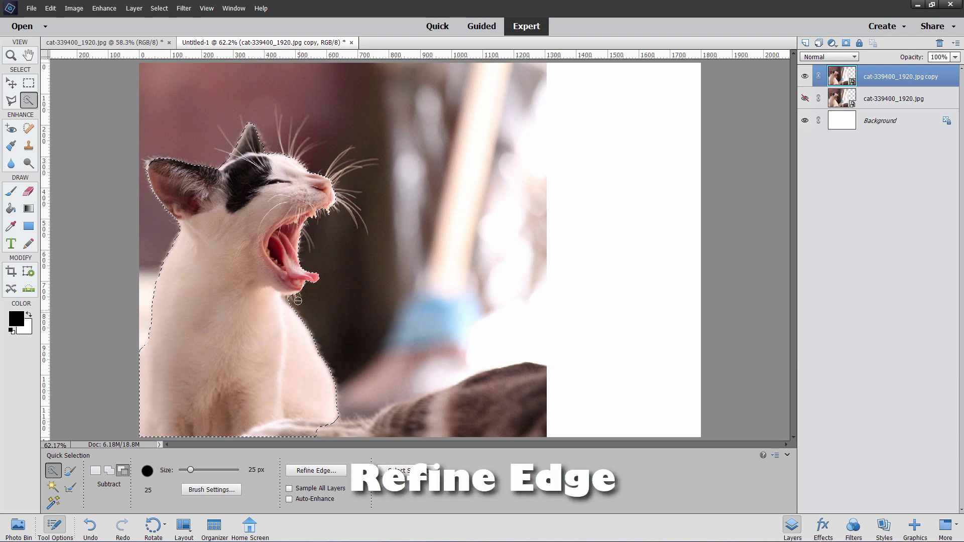
# In Refine Edge, brush along the ear edges and whiskers to include them.
pyautogui.click(316, 470)
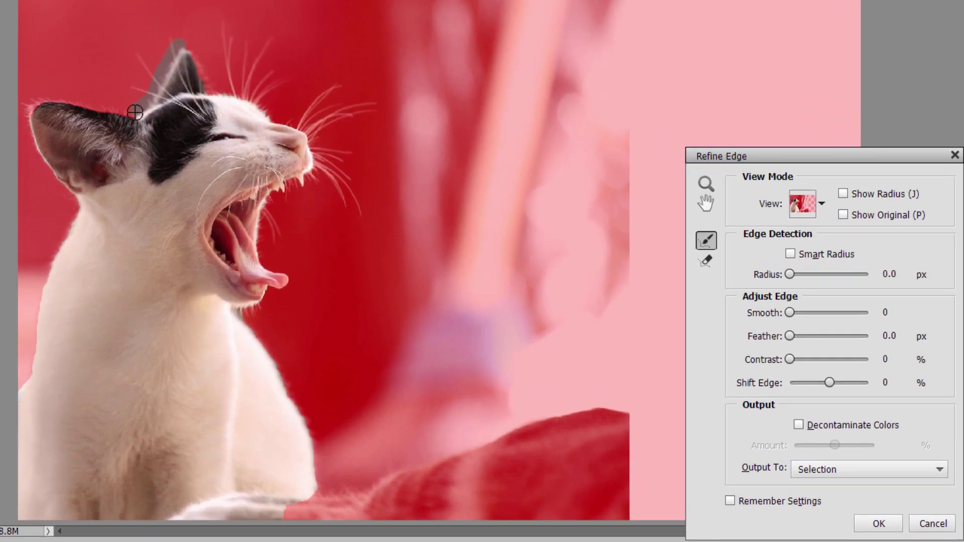
pyautogui.moveTo(79, 104)
pyautogui.mouseDown()
pyautogui.moveTo(38, 101)
pyautogui.moveTo(32, 132)
pyautogui.moveTo(40, 169)
pyautogui.moveTo(73, 199)
pyautogui.moveTo(41, 321)
pyautogui.moveTo(60, 339)
pyautogui.moveTo(117, 314)
pyautogui.moveTo(49, 334)
pyautogui.moveTo(38, 324)
pyautogui.moveTo(18, 394)
pyautogui.mouseUp()
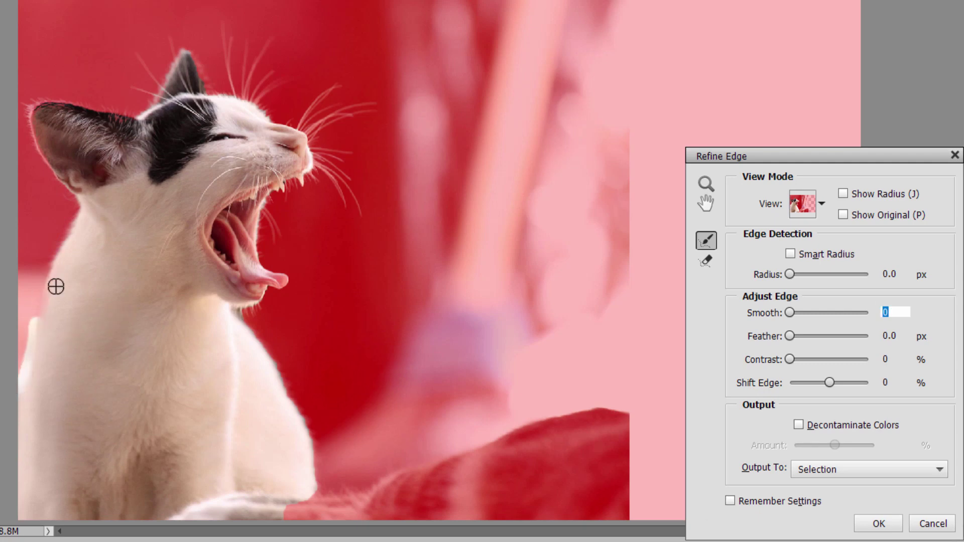
pyautogui.moveTo(186, 47)
pyautogui.mouseDown()
pyautogui.moveTo(212, 88)
pyautogui.moveTo(265, 109)
pyautogui.moveTo(235, 114)
pyautogui.moveTo(267, 113)
pyautogui.moveTo(310, 146)
pyautogui.moveTo(305, 180)
pyautogui.moveTo(275, 211)
pyautogui.moveTo(308, 208)
pyautogui.moveTo(268, 213)
pyautogui.moveTo(264, 234)
pyautogui.moveTo(267, 261)
pyautogui.moveTo(292, 279)
pyautogui.moveTo(238, 314)
pyautogui.moveTo(286, 374)
pyautogui.moveTo(322, 454)
pyautogui.mouseUp()
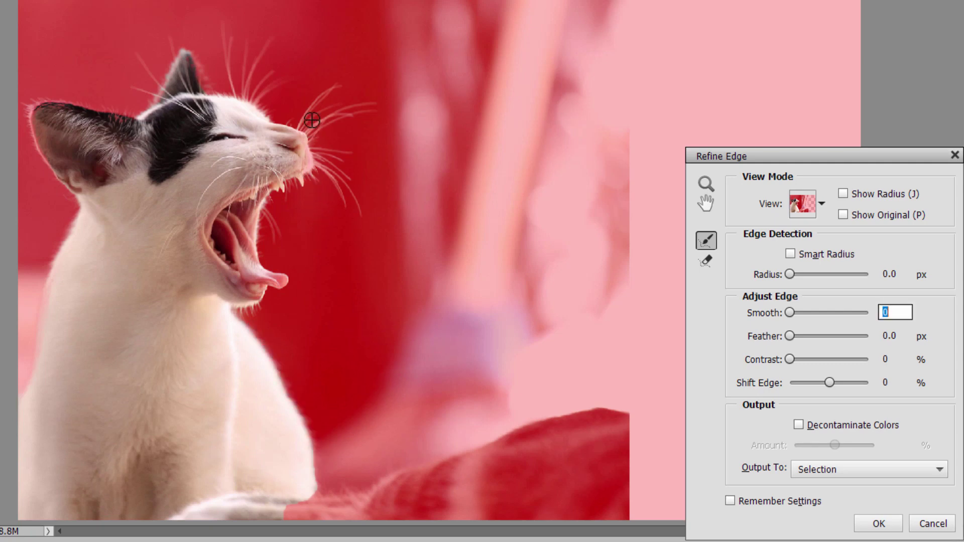
pyautogui.moveTo(236, 96)
pyautogui.mouseDown()
pyautogui.moveTo(246, 55)
pyautogui.moveTo(250, 101)
pyautogui.moveTo(279, 71)
pyautogui.moveTo(240, 103)
pyautogui.moveTo(264, 51)
pyautogui.mouseUp()
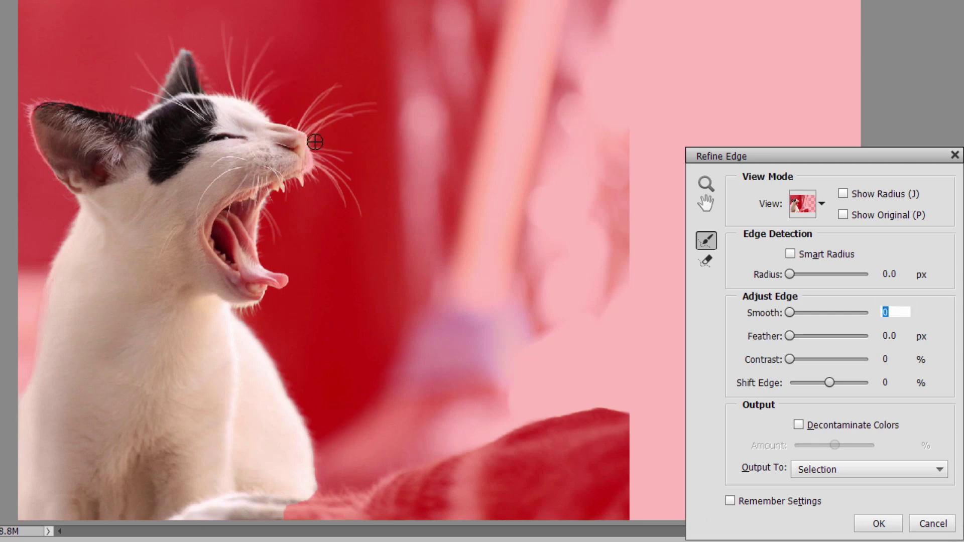
pyautogui.moveTo(304, 129); pyautogui.dragTo(346, 120)
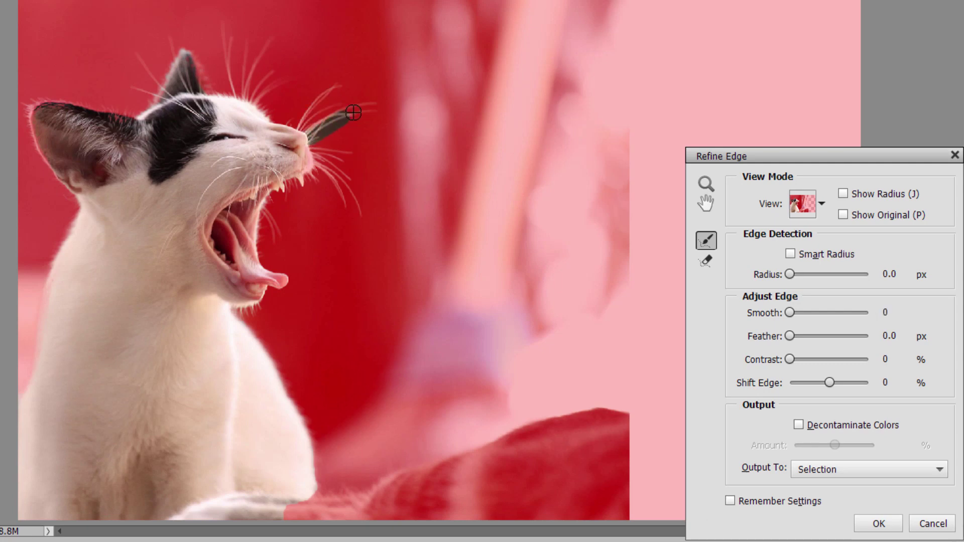
pyautogui.moveTo(310, 147)
pyautogui.mouseDown()
pyautogui.moveTo(322, 174)
pyautogui.moveTo(304, 166)
pyautogui.moveTo(324, 184)
pyautogui.moveTo(297, 173)
pyautogui.moveTo(275, 189)
pyautogui.mouseUp()
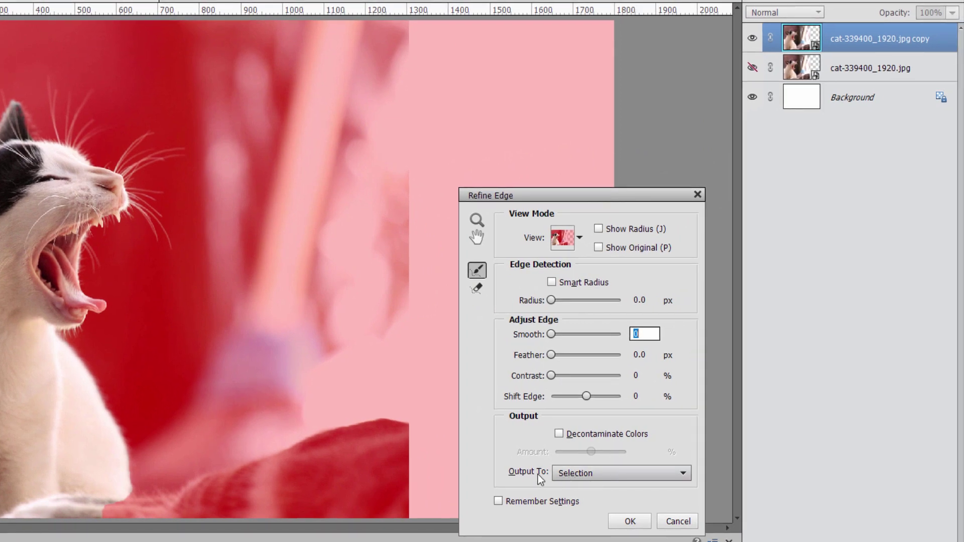
# Output the refined selection as a layer mask and unhide the original cat layer.
pyautogui.click(570, 477)
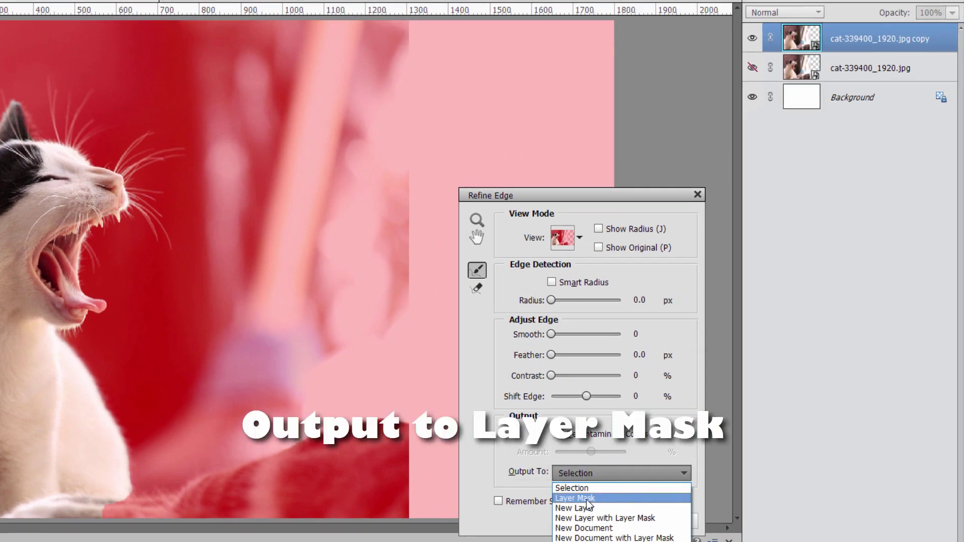
pyautogui.click(618, 496)
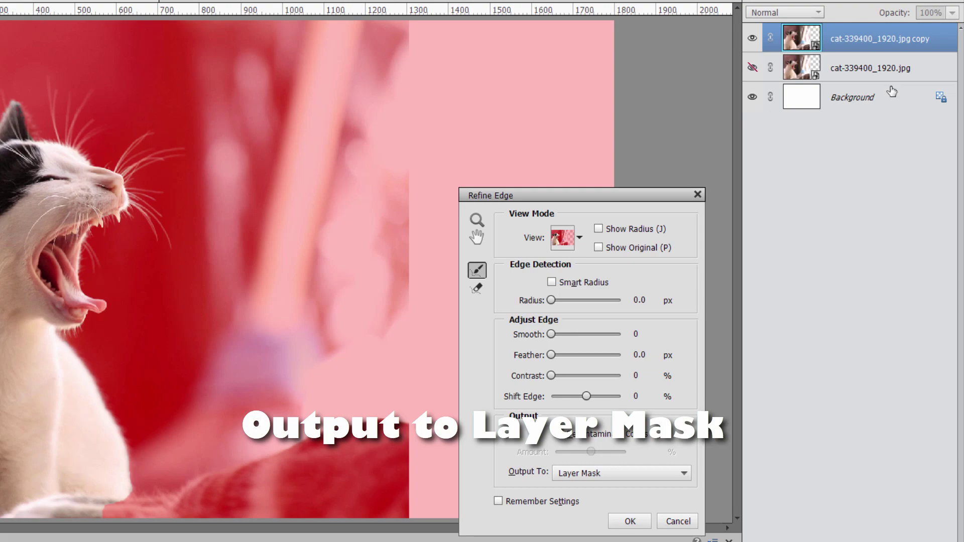
pyautogui.click(630, 521)
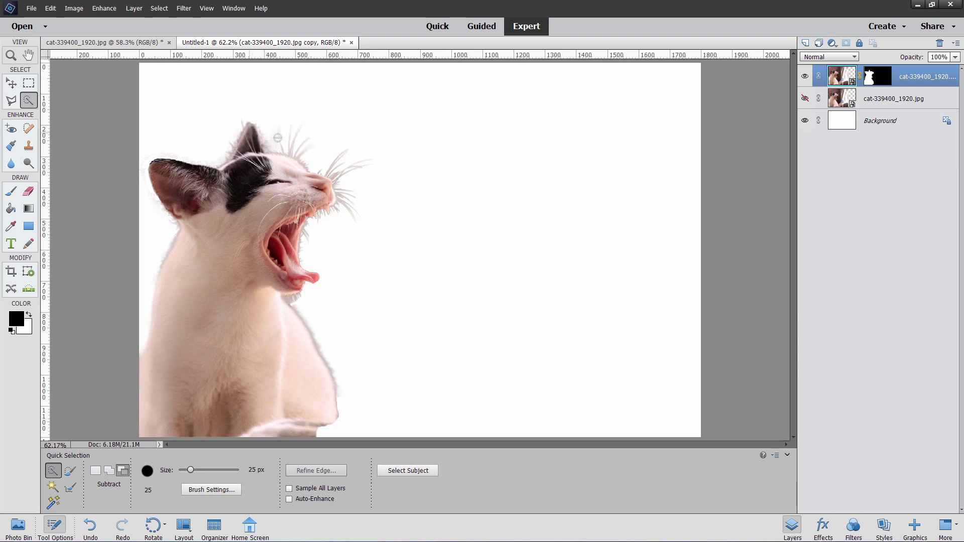
pyautogui.click(805, 100)
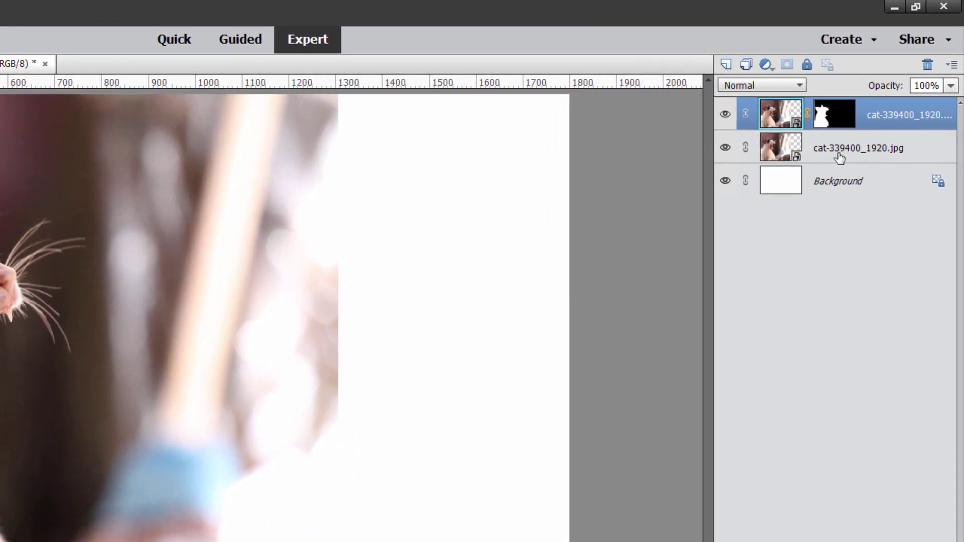
# Add a layer mask to the original cat photo layer, then try a horizontal gradient fade and undo it.
pyautogui.click(875, 104)
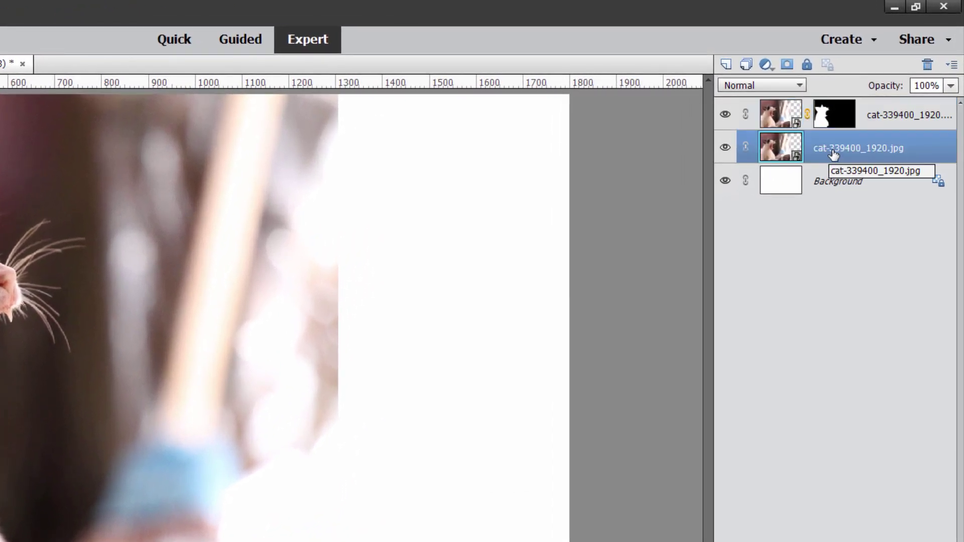
pyautogui.click(786, 65)
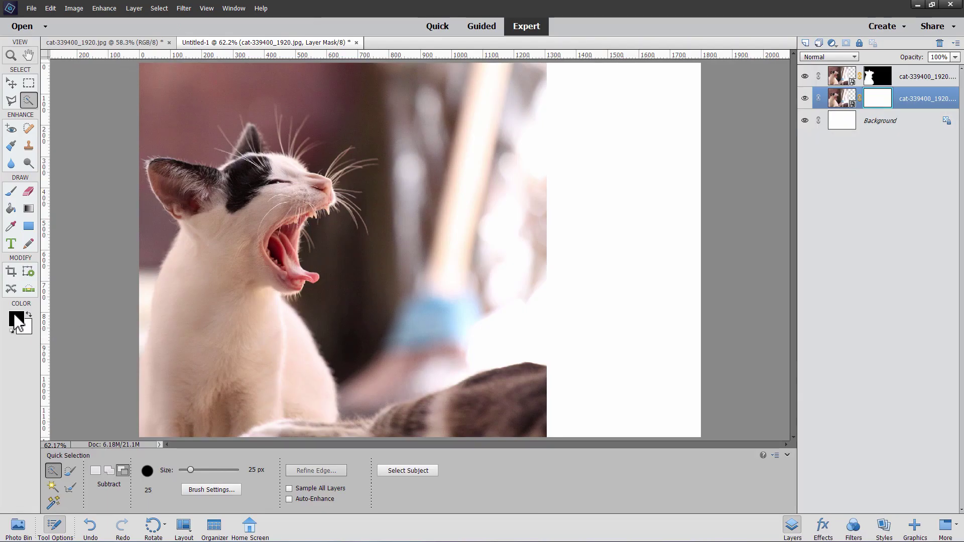
pyautogui.click(29, 316)
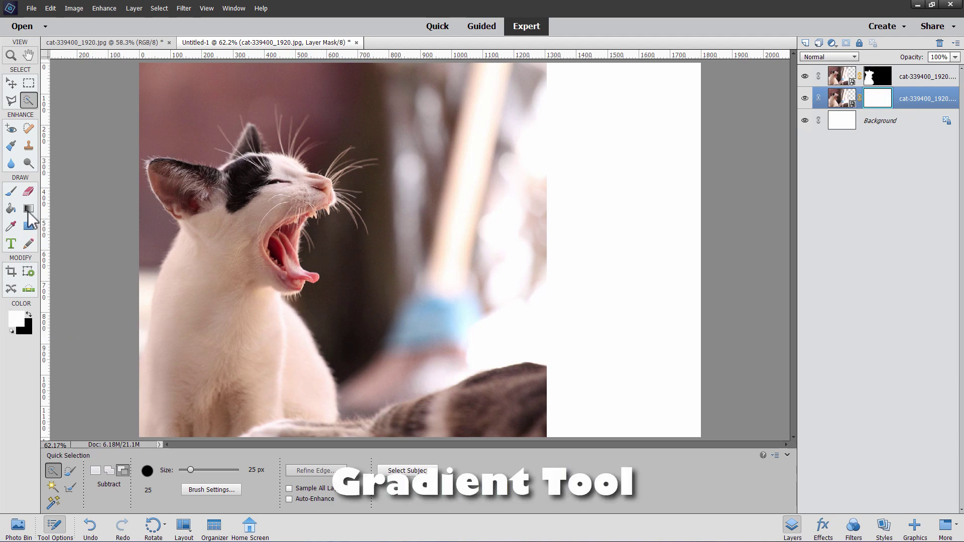
pyautogui.click(28, 210)
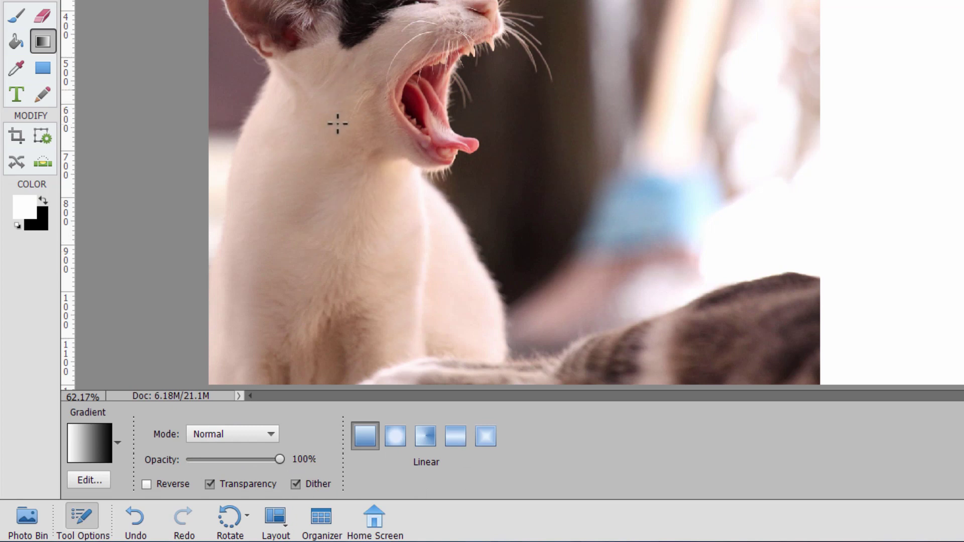
pyautogui.press('shift')
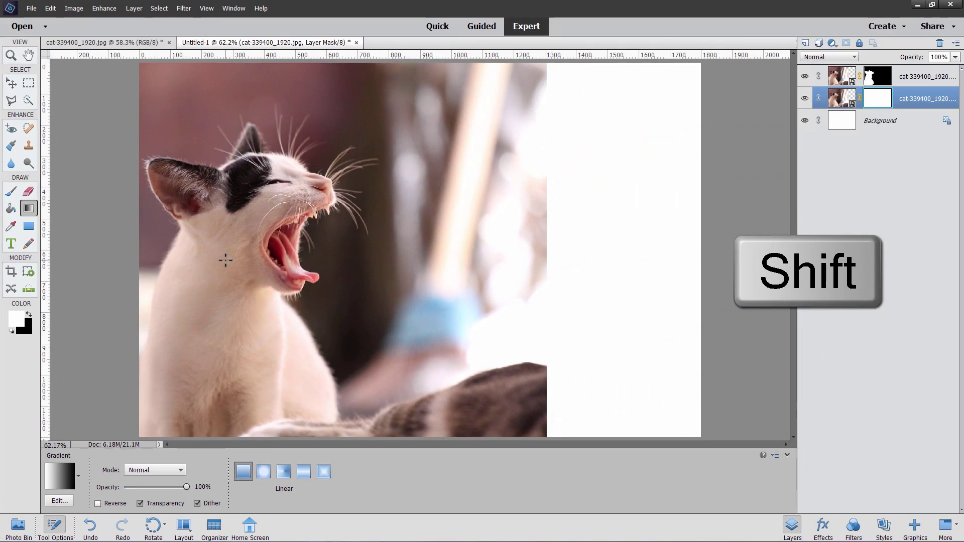
pyautogui.moveTo(318, 257); pyautogui.dragTo(531, 252)
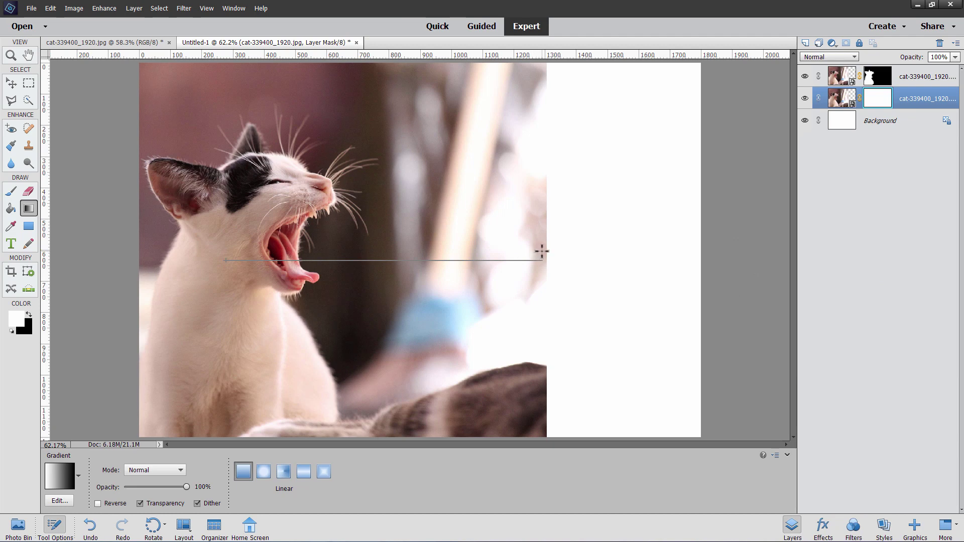
pyautogui.moveTo(542, 251); pyautogui.dragTo(541, 251)
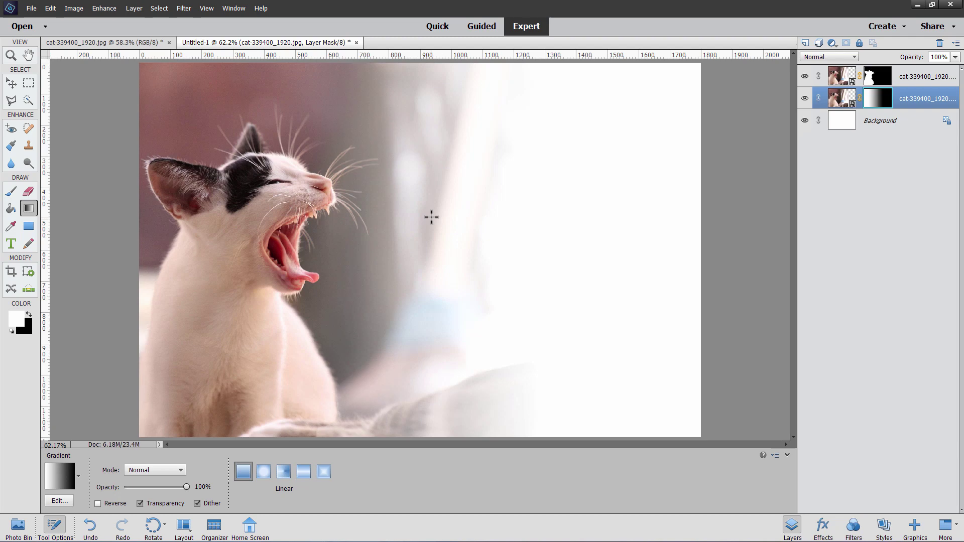
pyautogui.hotkey('ctrl', 'z')
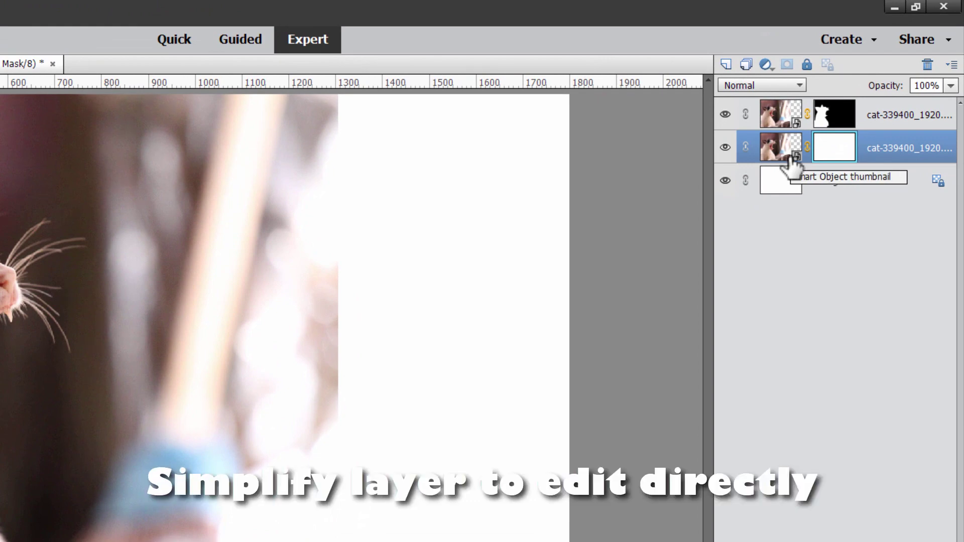
# Simplify the lower cat layer and delete the rectangular strip of photo right of the cat.
pyautogui.rightClick(888, 156)
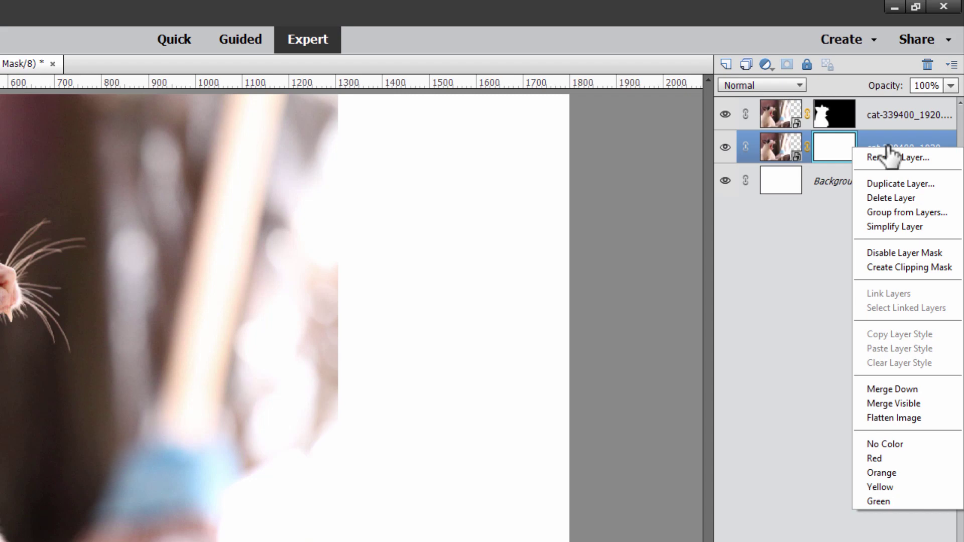
pyautogui.click(884, 225)
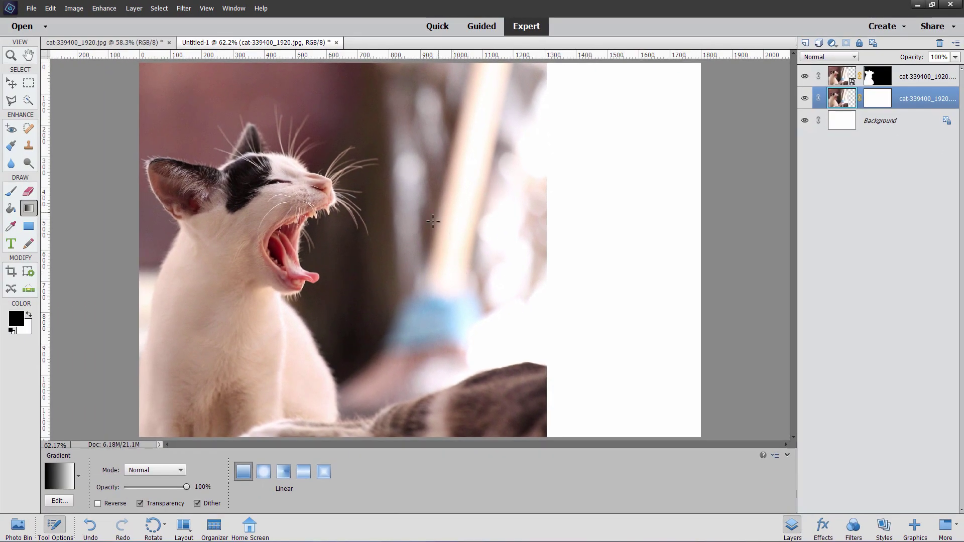
pyautogui.click(28, 83)
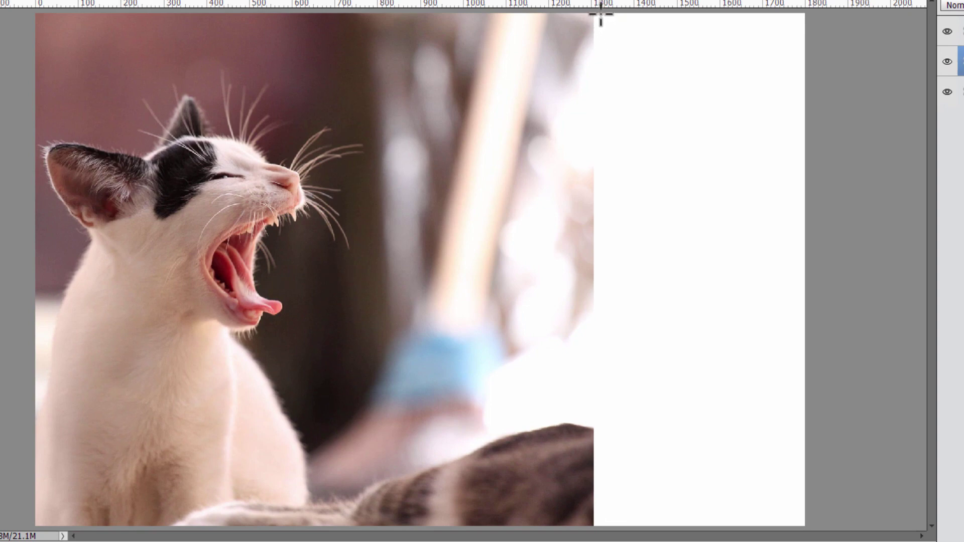
pyautogui.moveTo(599, 15)
pyautogui.mouseDown()
pyautogui.moveTo(580, 173)
pyautogui.moveTo(527, 447)
pyautogui.moveTo(490, 522)
pyautogui.moveTo(370, 538)
pyautogui.mouseUp()
pyautogui.press('Delete')
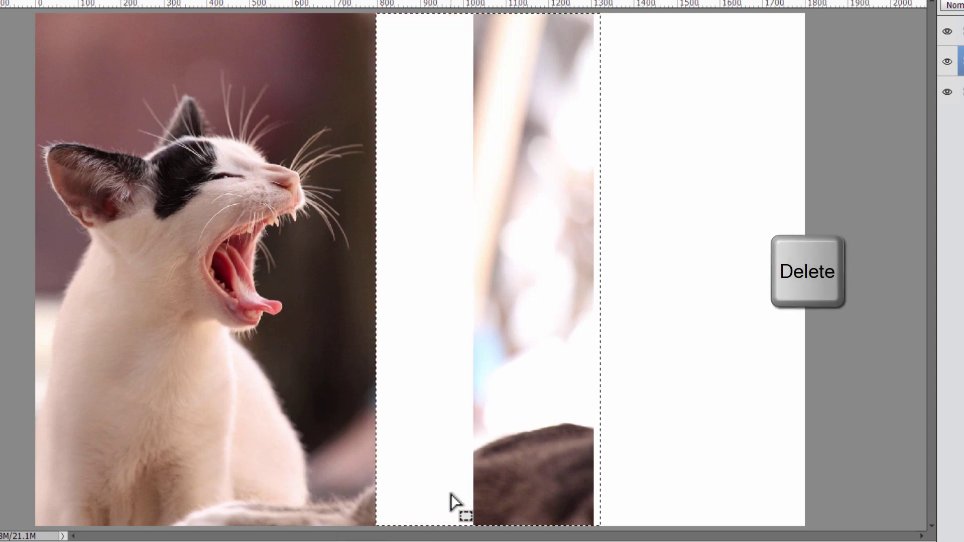
pyautogui.hotkey('ctrl', 'd')
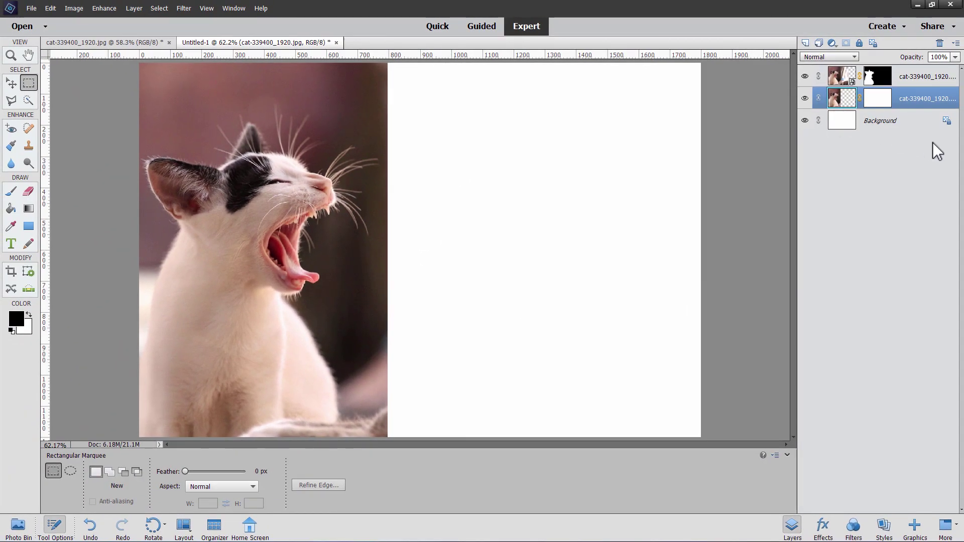
# Draw a horizontal gradient on the lower cat layer's mask across the cat's face.
pyautogui.click(878, 104)
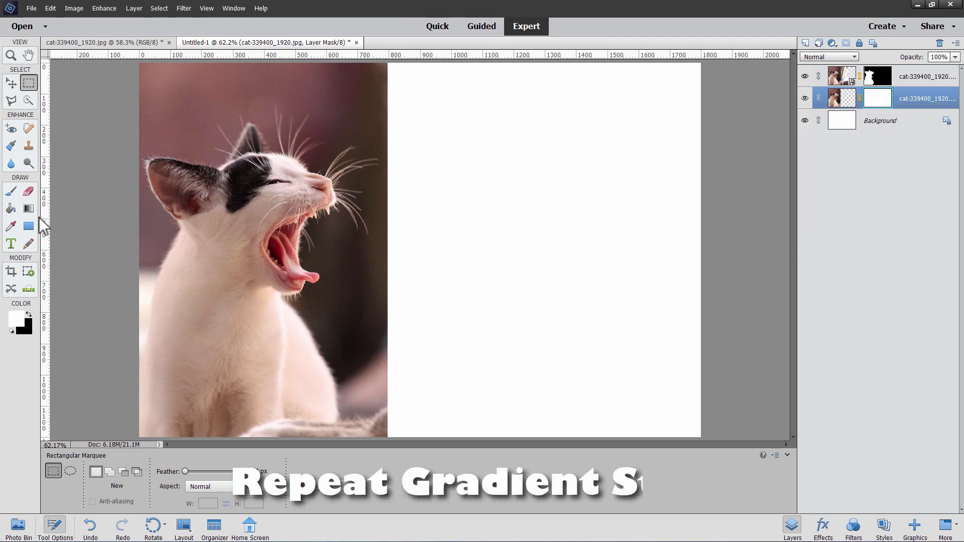
pyautogui.click(28, 211)
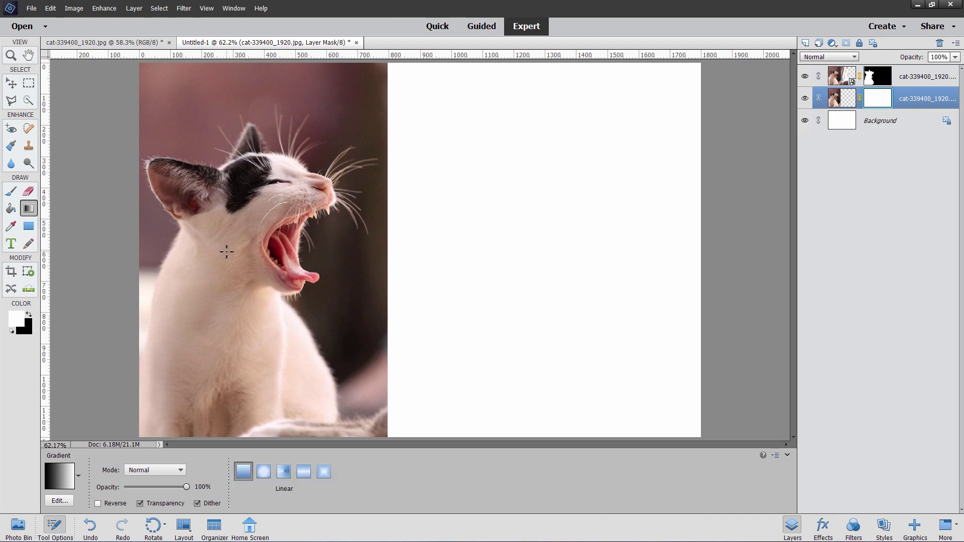
pyautogui.moveTo(226, 252); pyautogui.dragTo(290, 251)
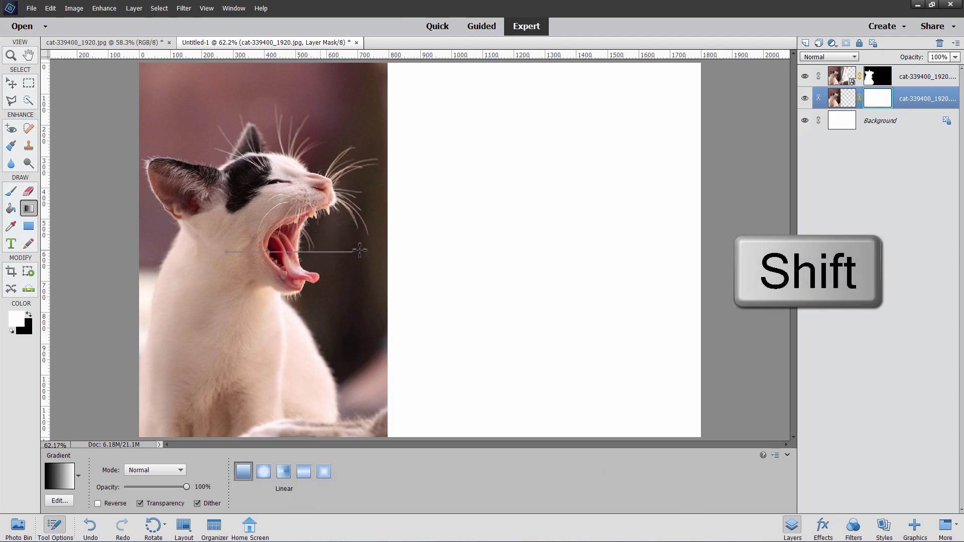
pyautogui.moveTo(374, 251); pyautogui.dragTo(390, 252)
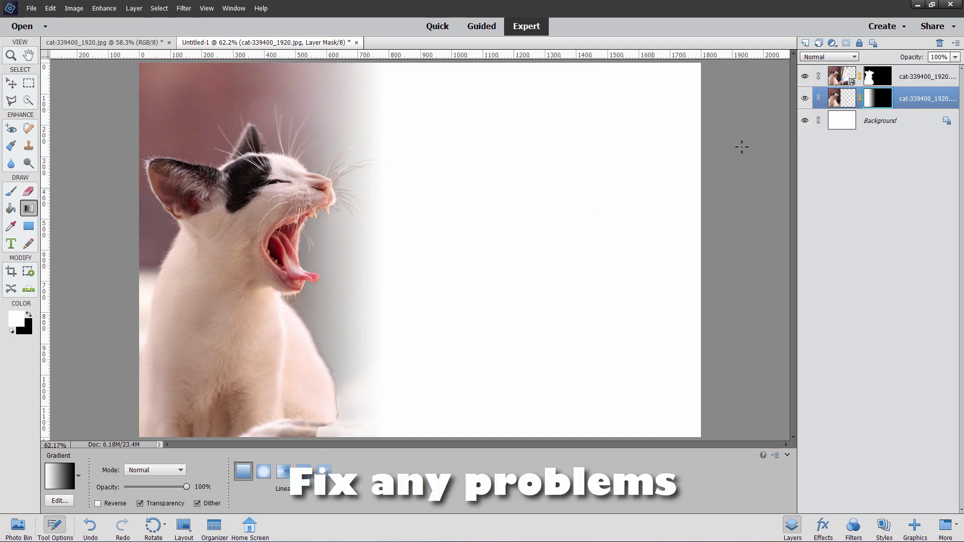
# Brush the top cat layer's mask to fix the cut-out edge near the paw.
pyautogui.click(835, 81)
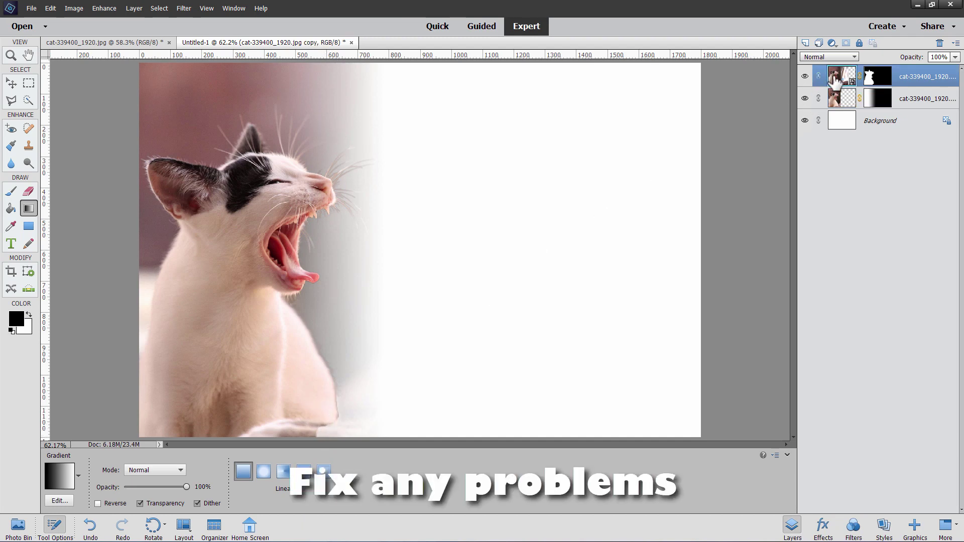
pyautogui.click(879, 84)
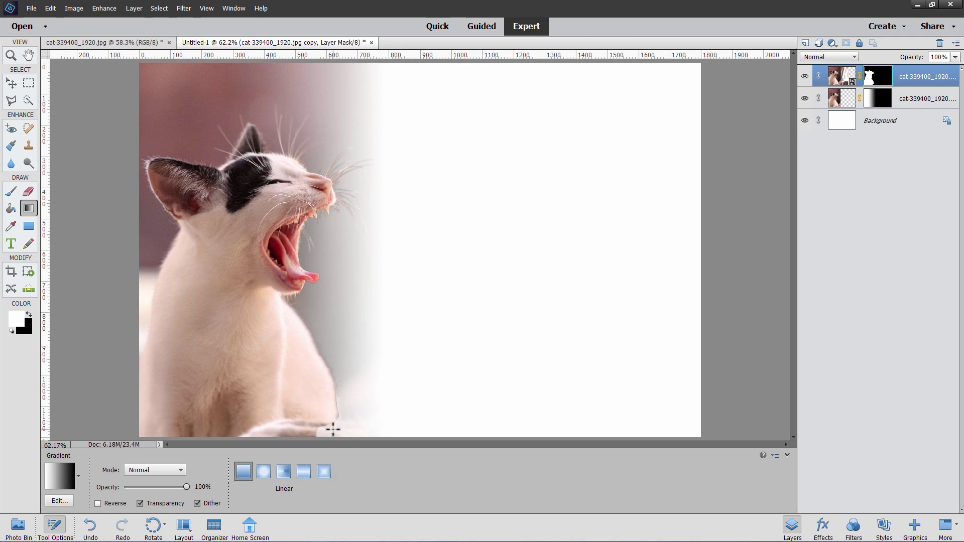
pyautogui.click(11, 190)
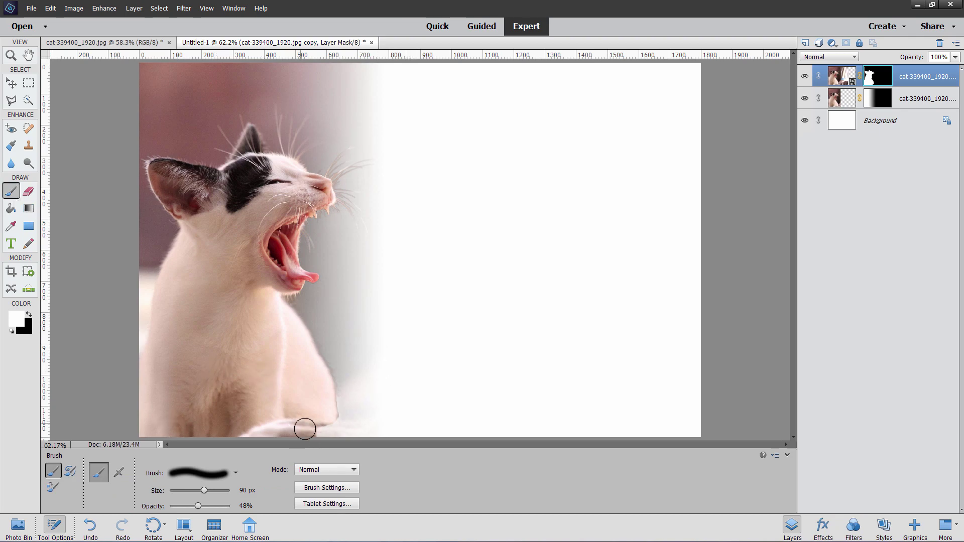
pyautogui.moveTo(316, 424); pyautogui.dragTo(316, 424)
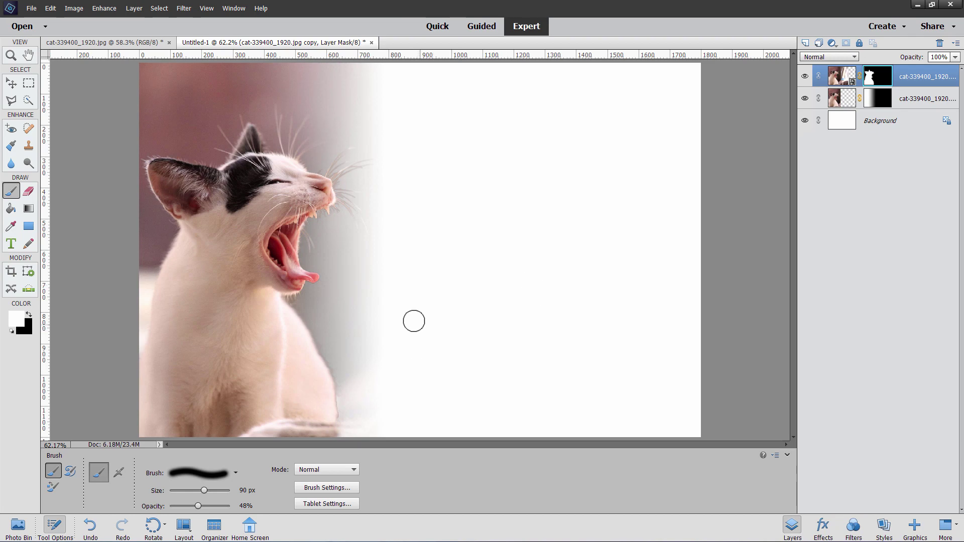
# Fill the Background layer with the cream paper texture dotted in red from Graphics > Backgrounds.
pyautogui.click(873, 126)
pyautogui.press('d')
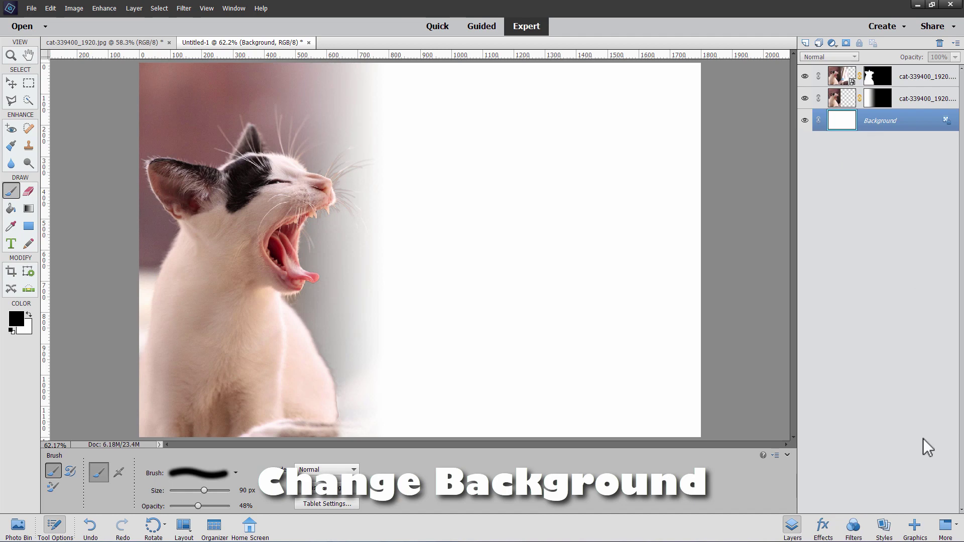
pyautogui.click(914, 526)
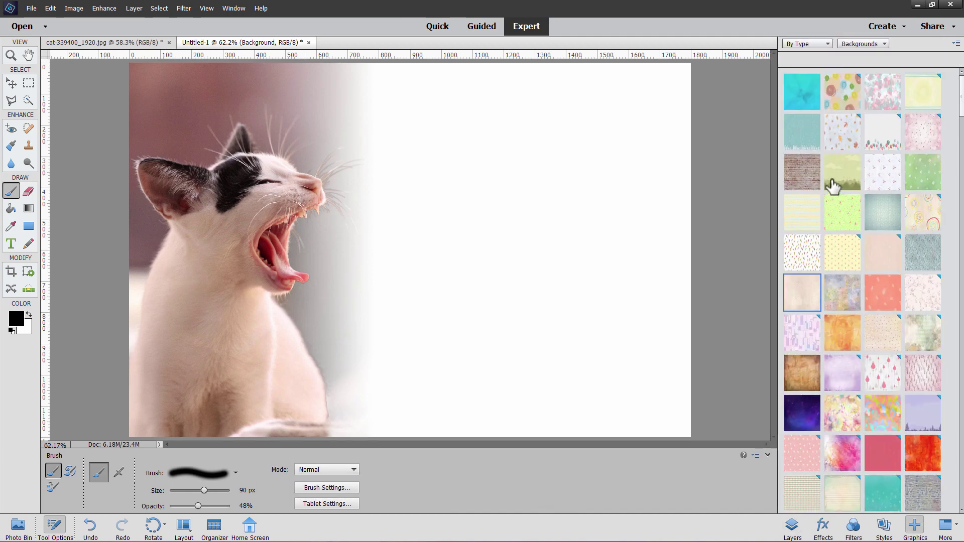
pyautogui.click(858, 47)
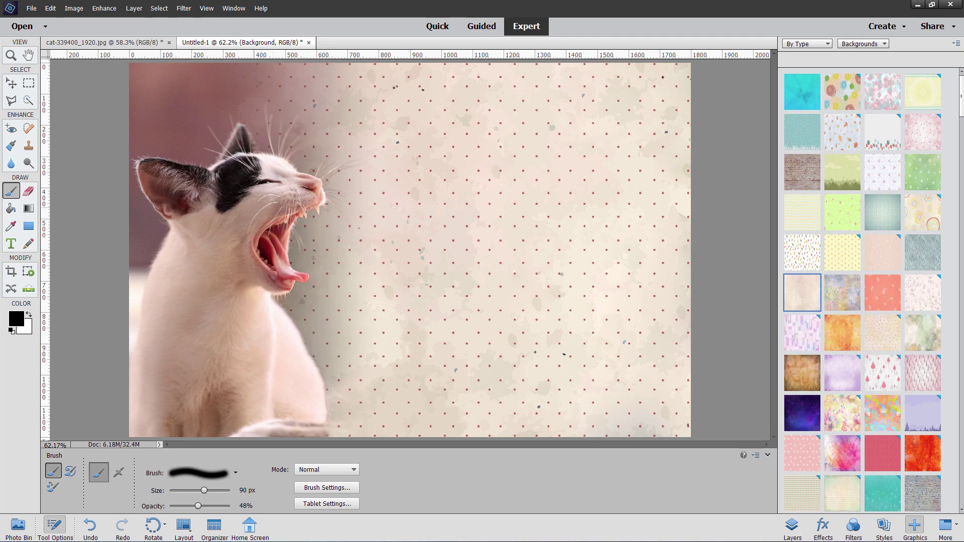
pyautogui.click(791, 527)
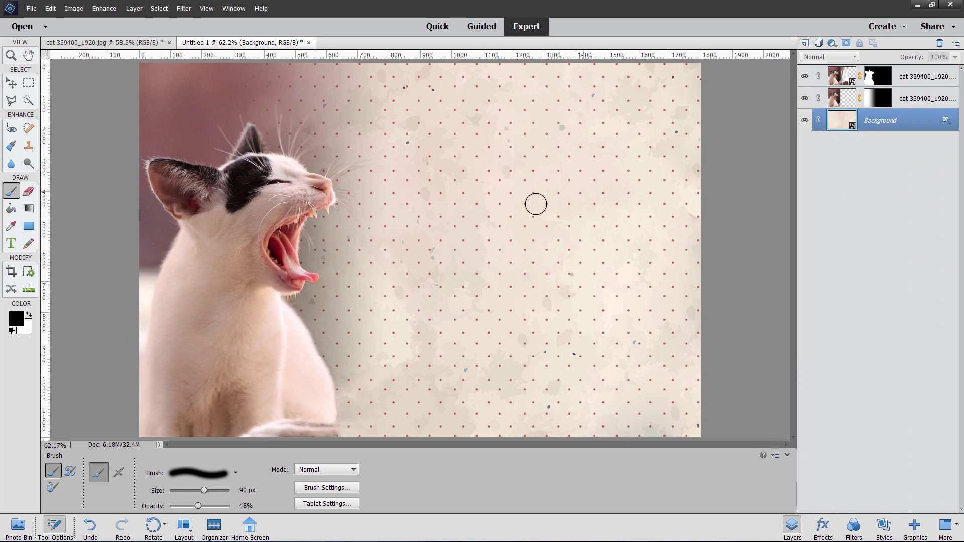
# Duplicate the Background layer, hide the copy, and select the original Background.
pyautogui.rightClick(886, 125)
pyautogui.click(901, 147)
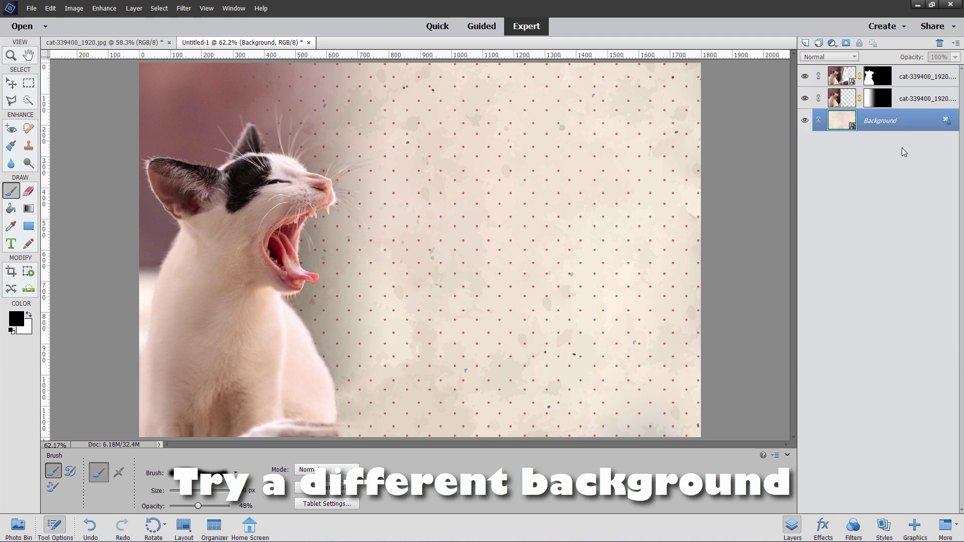
pyautogui.click(585, 166)
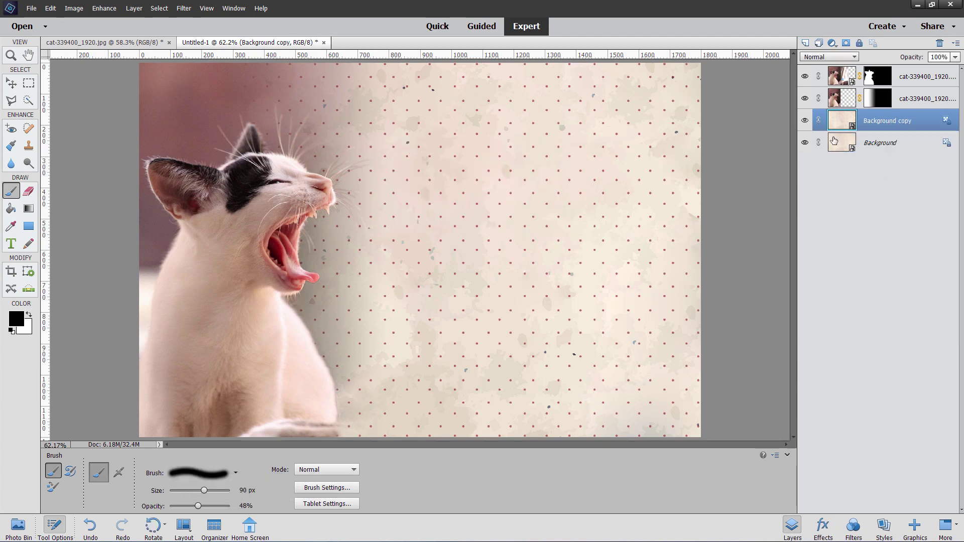
pyautogui.click(805, 121)
pyautogui.click(904, 145)
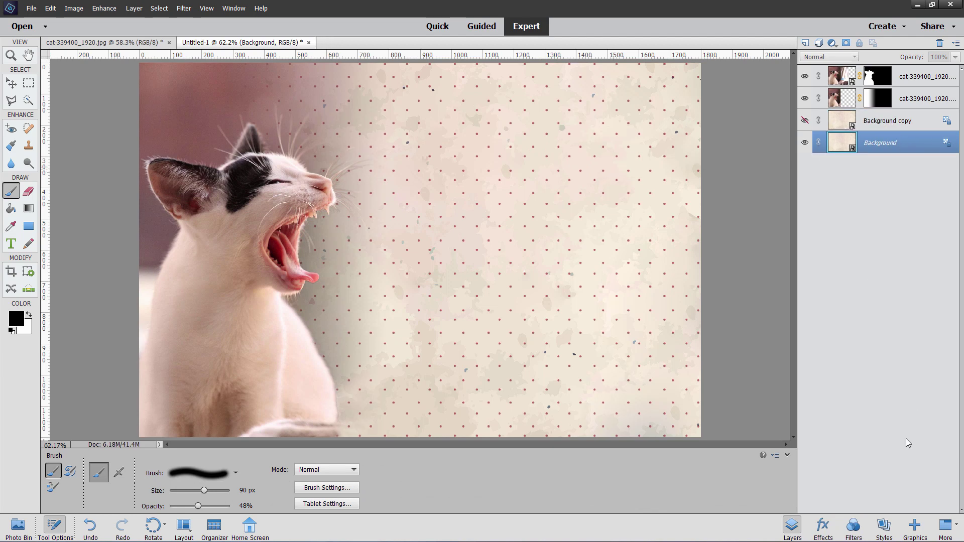
# Give the original Background the Cream Rice Paper texture, replacing a trial orange checkerboard.
pyautogui.click(915, 525)
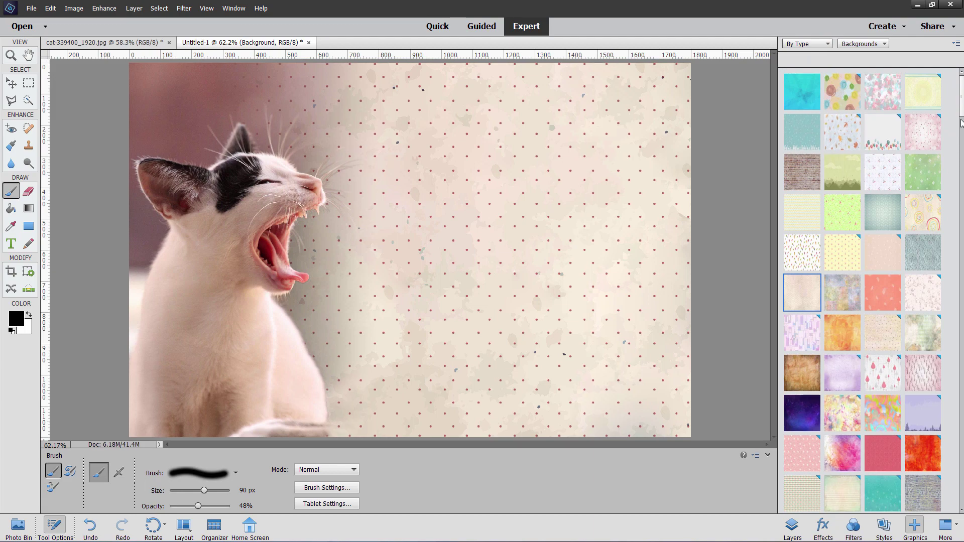
pyautogui.scroll(-8, 862, 291)
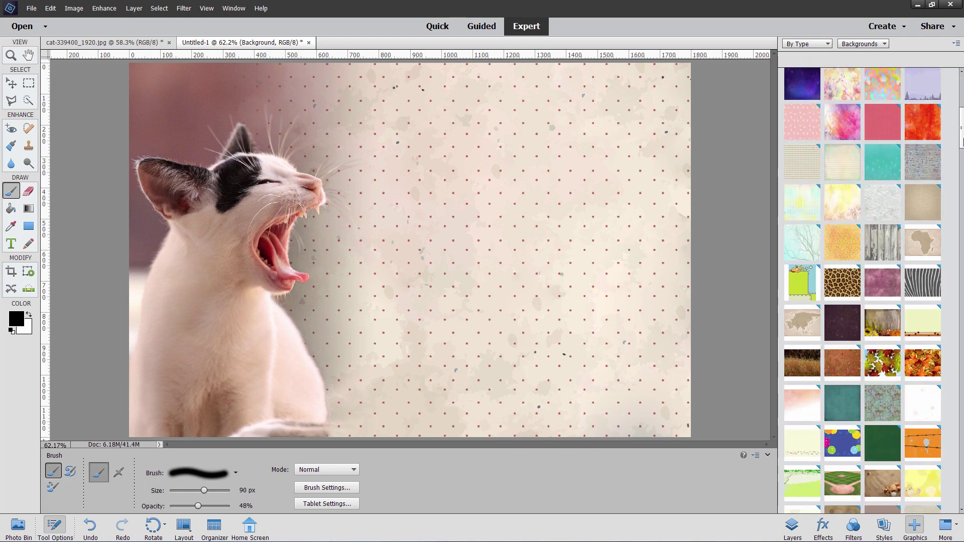
pyautogui.moveTo(961, 142); pyautogui.dragTo(960, 204)
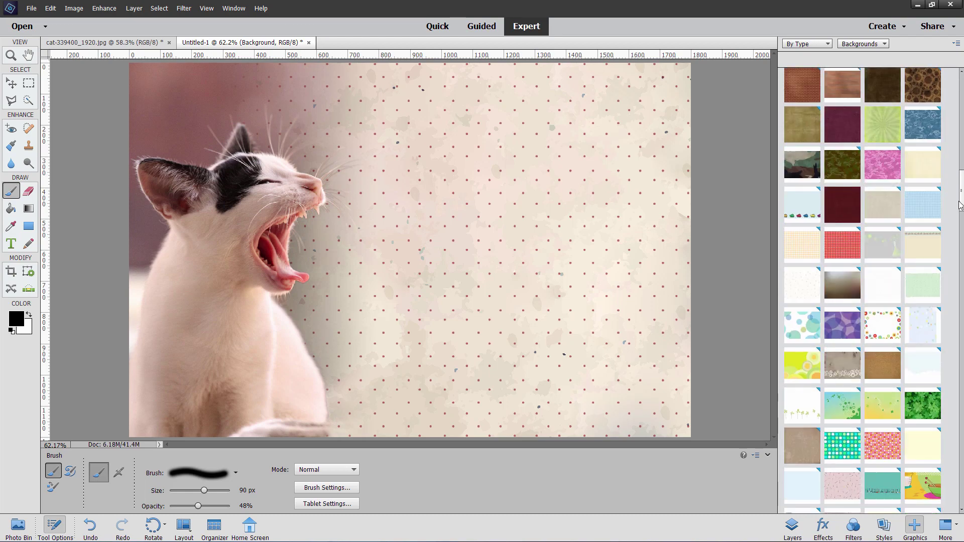
pyautogui.doubleClick(800, 248)
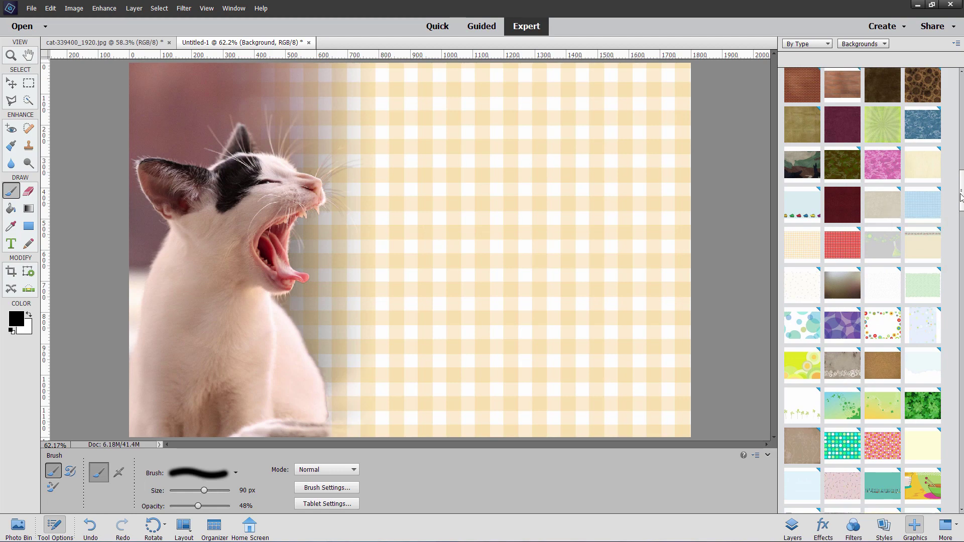
pyautogui.moveTo(960, 200); pyautogui.dragTo(960, 235)
pyautogui.doubleClick(854, 218)
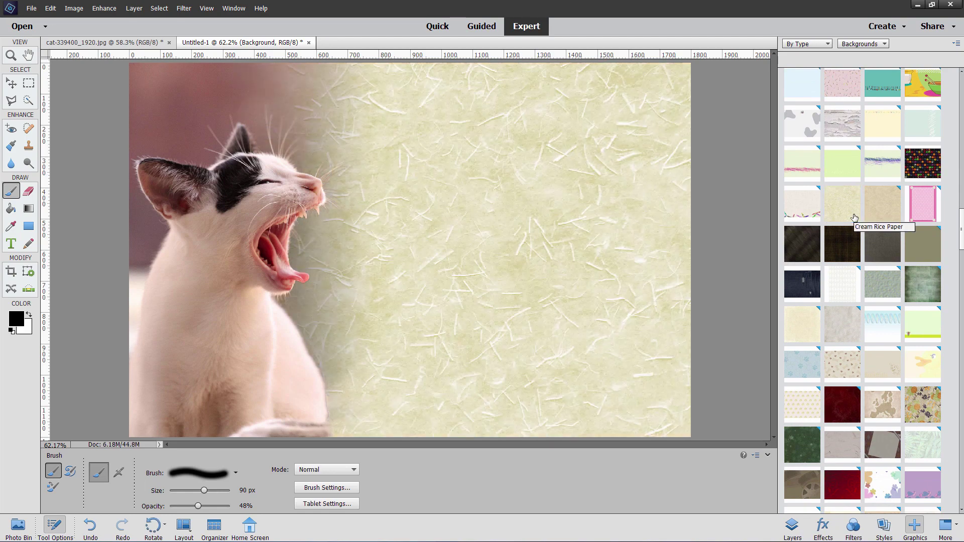
pyautogui.click(791, 526)
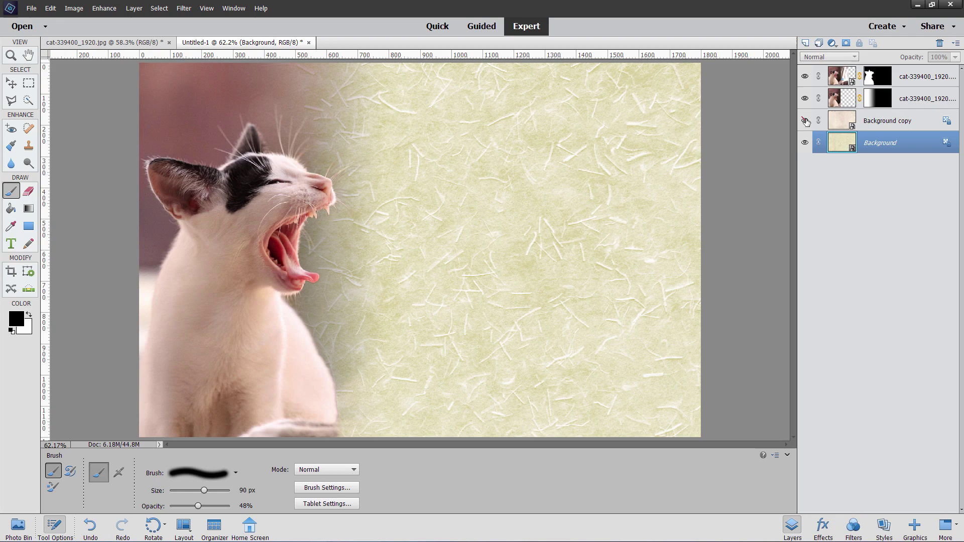
# Toggle the dotted Background copy's visibility to compare it with the rice paper, leaving it visible.
pyautogui.click(806, 121)
pyautogui.click(805, 121)
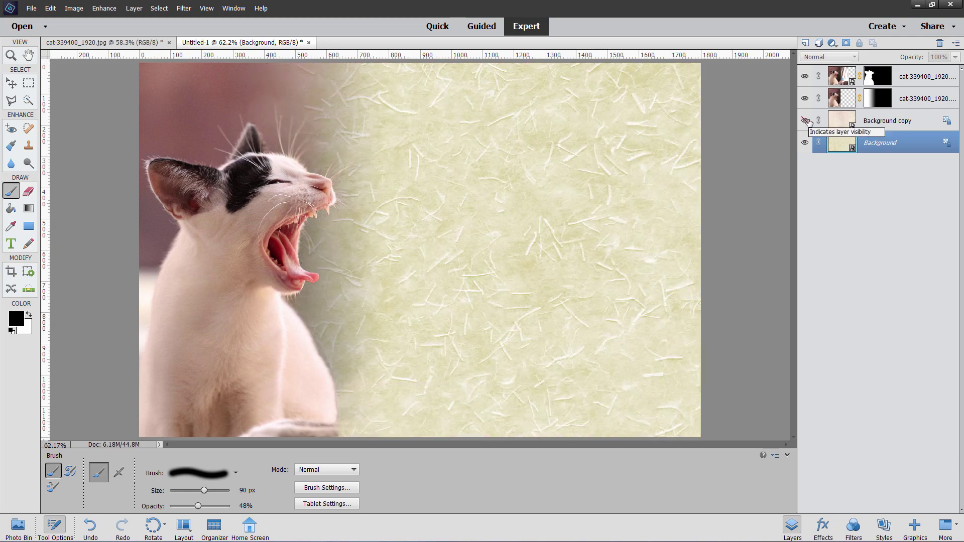
pyautogui.click(806, 121)
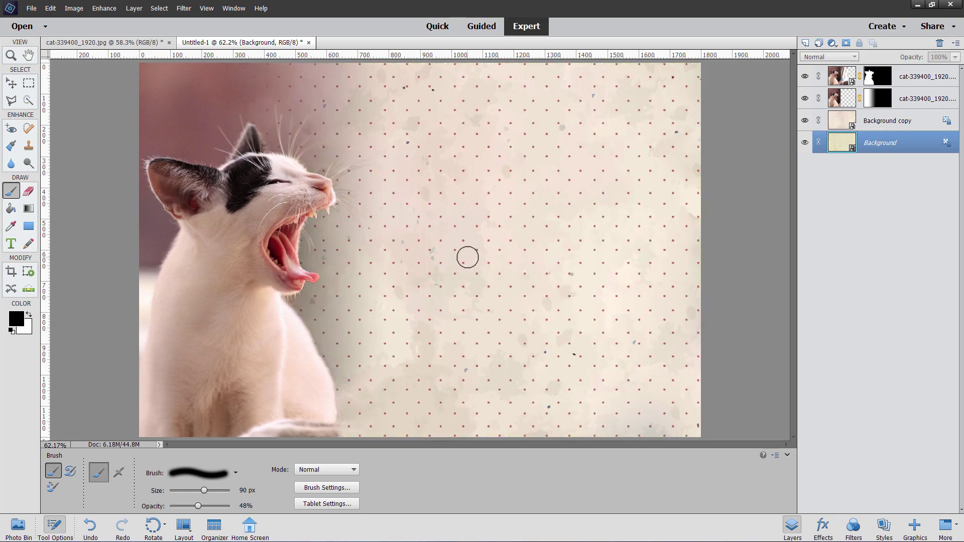